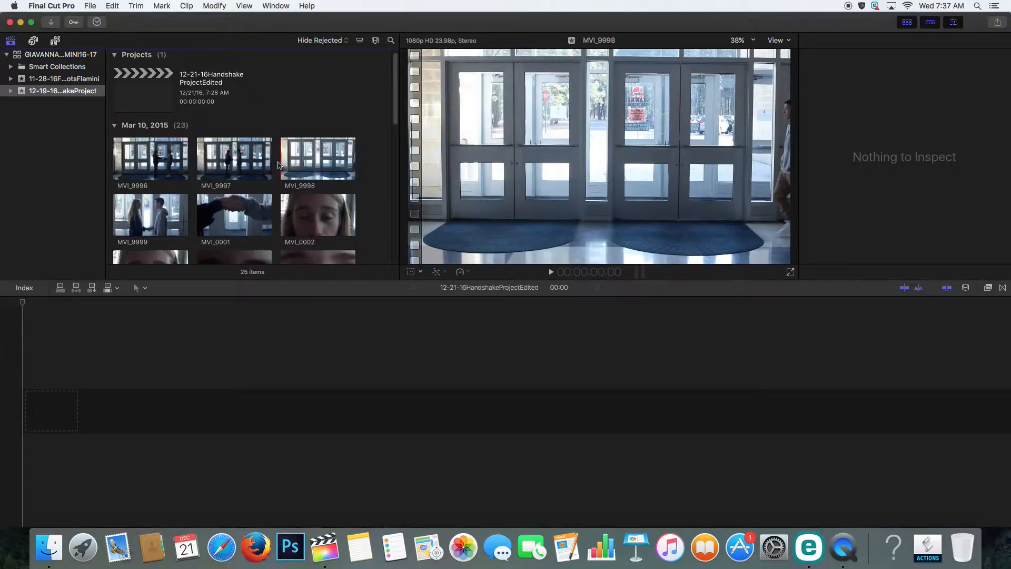
- Try to mark a range near the start of clip MVI_9998, playing the clip to find its in and out points
key(space)
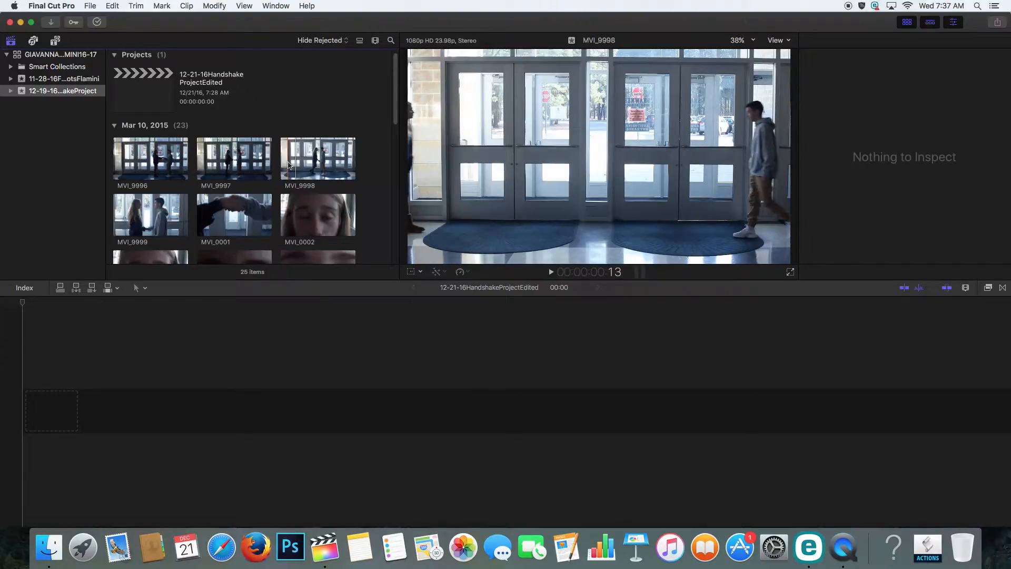
click(290, 163)
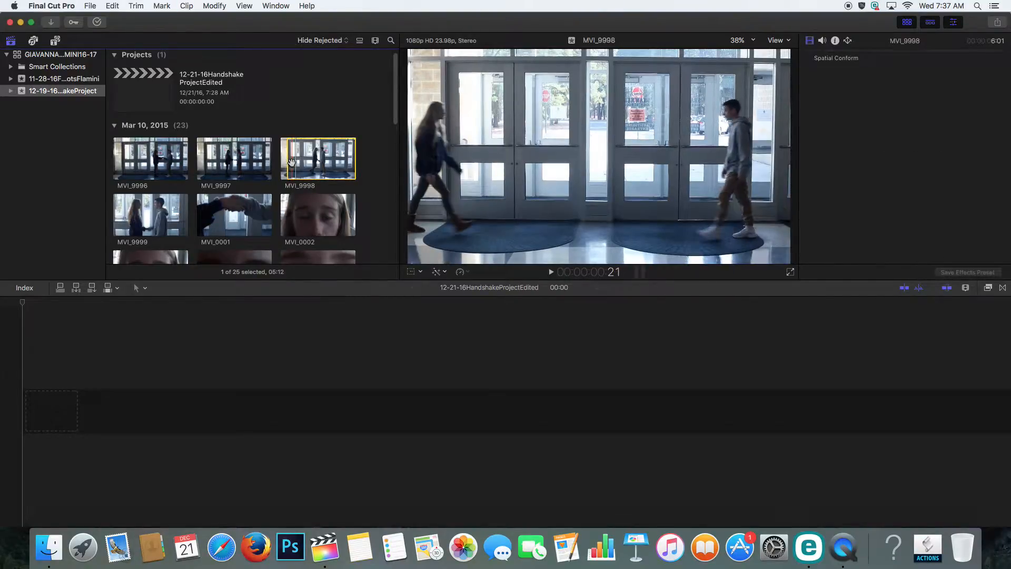
key(space)
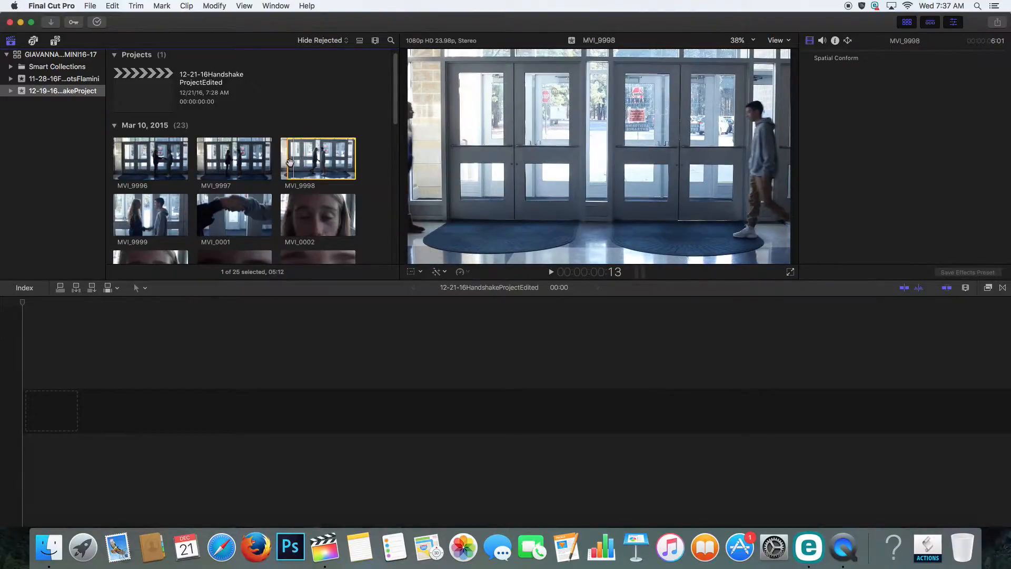
key(space)
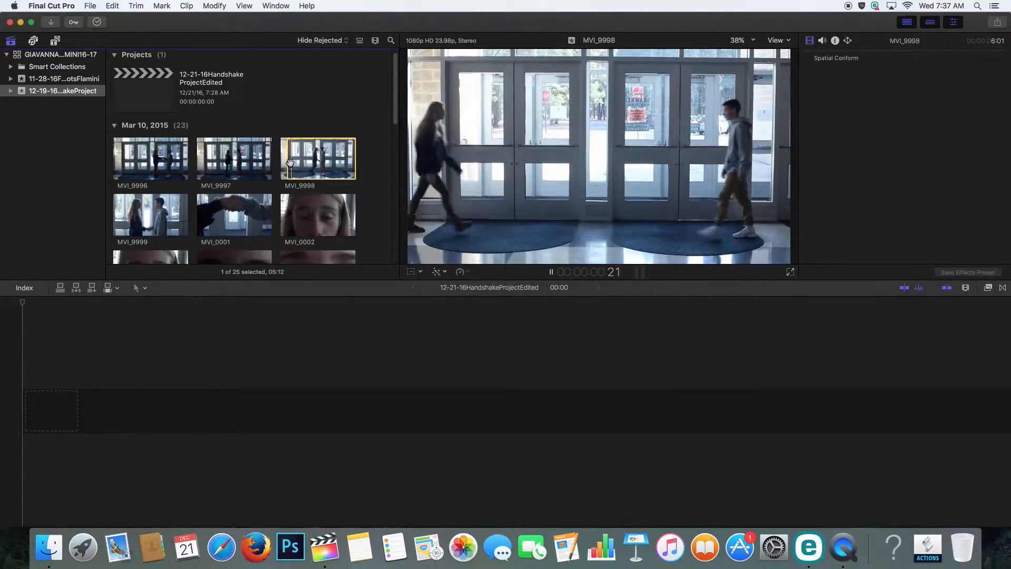
key(space)
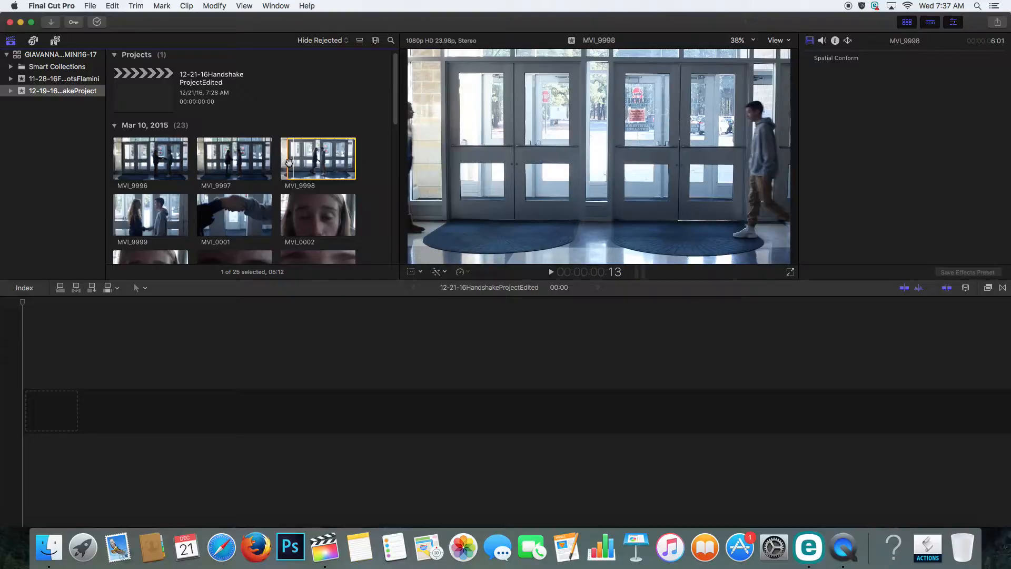
key(o)
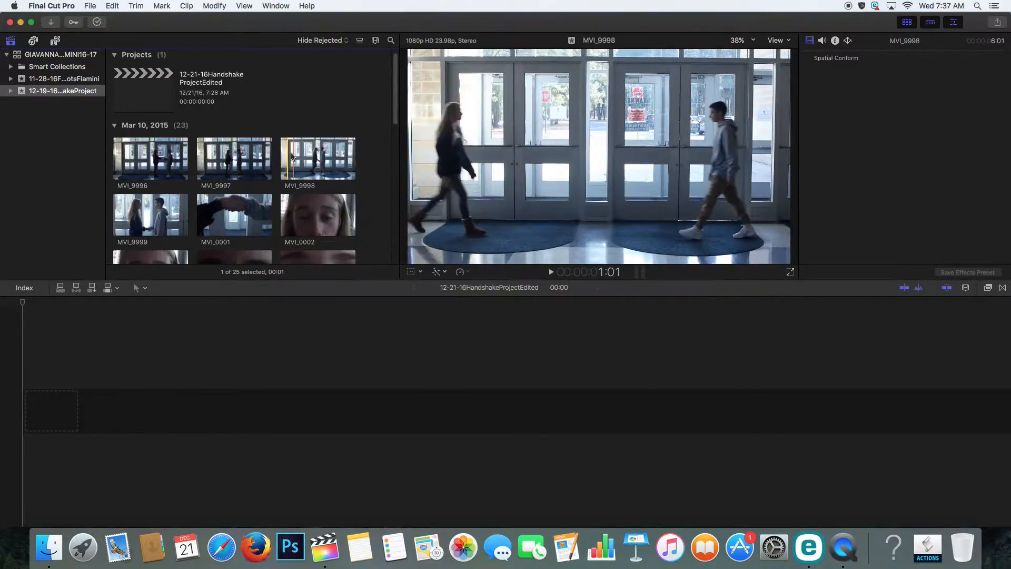
click(305, 398)
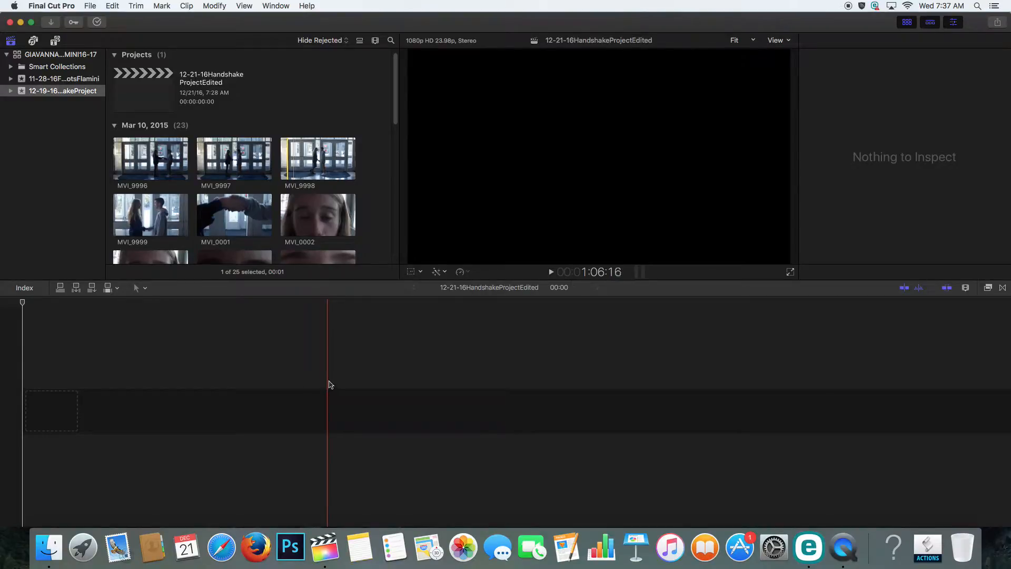
click(293, 164)
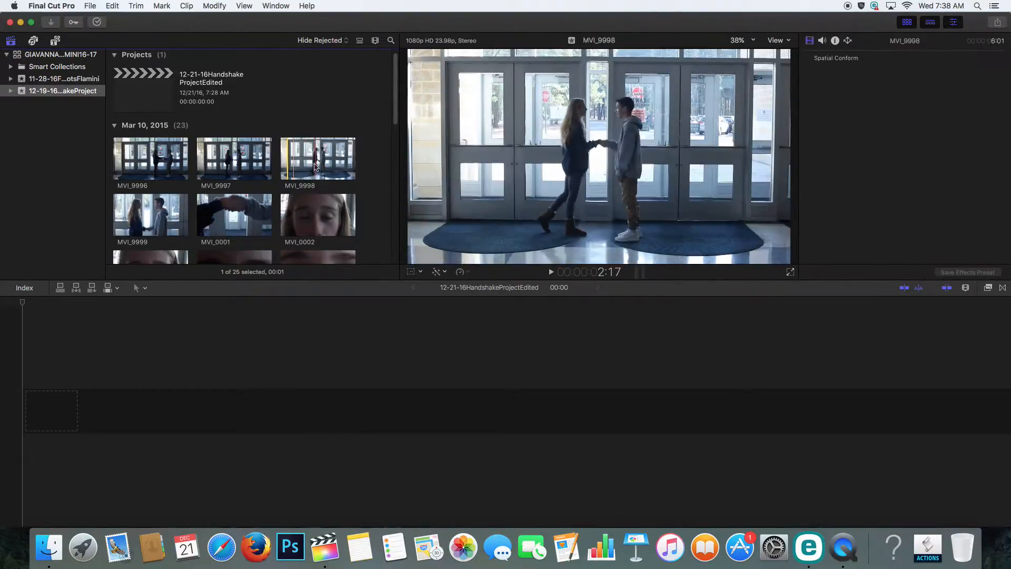
key(space)
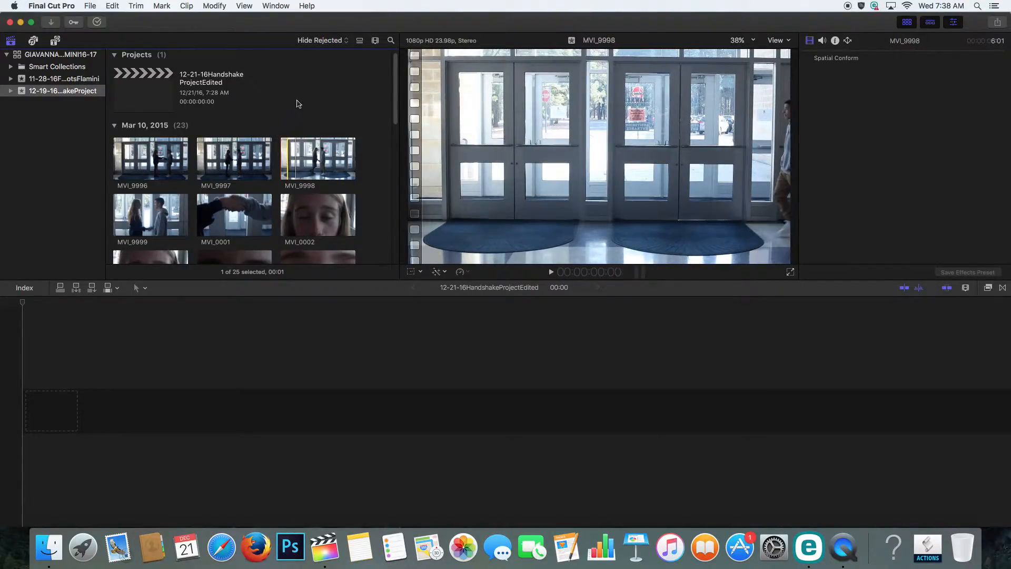
- Mark a 21-frame range in MVI_9998 from 0:08 to 1:04 and mark it as a favorite
click(285, 161)
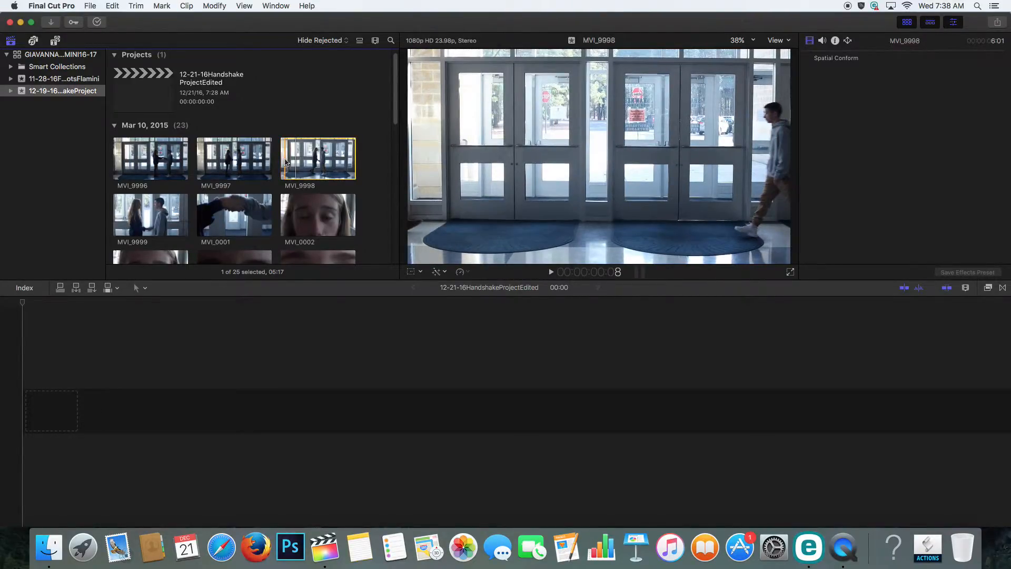
key(space)
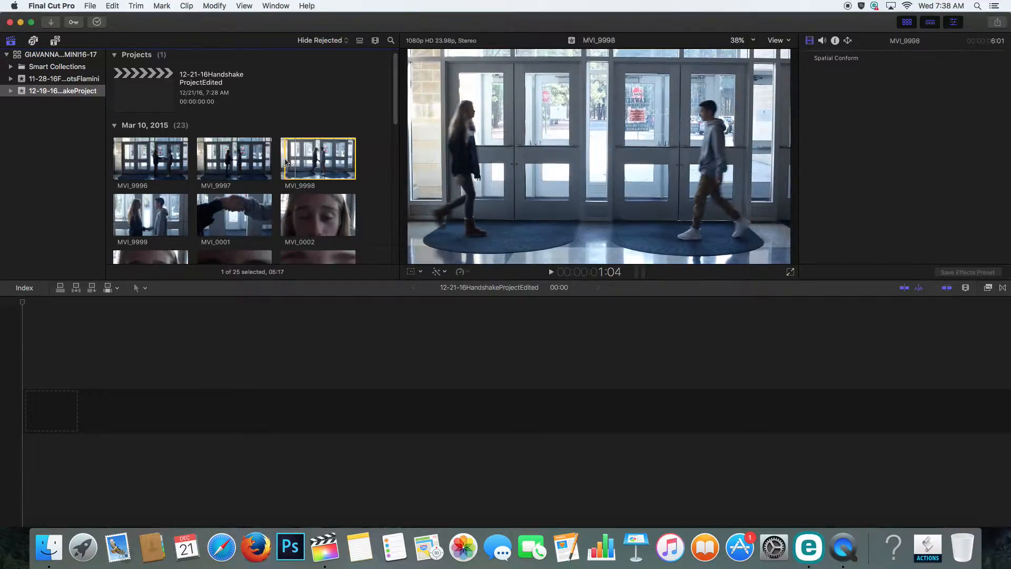
drag(285, 161, 295, 161)
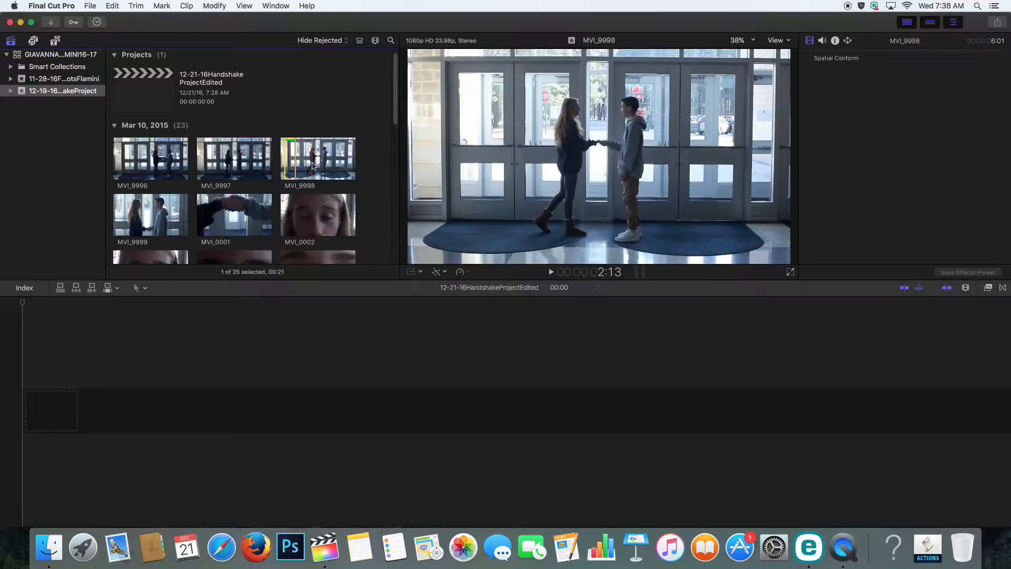
- Try a second favorite range of 1:08 around the handshake in MVI_9998, select each favorite in turn, and unfavorite the handshake range
key(i)
key(o)
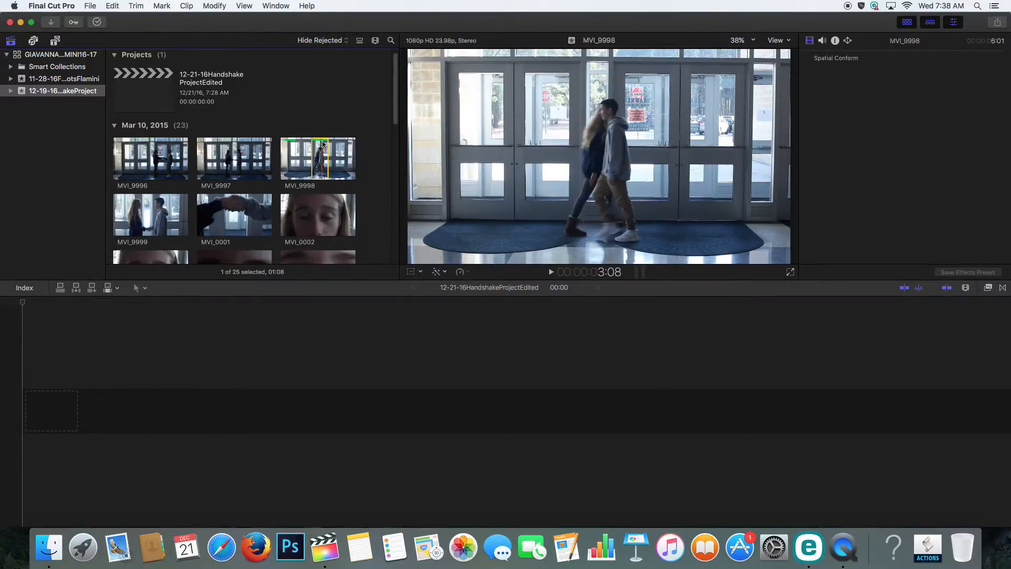
click(290, 140)
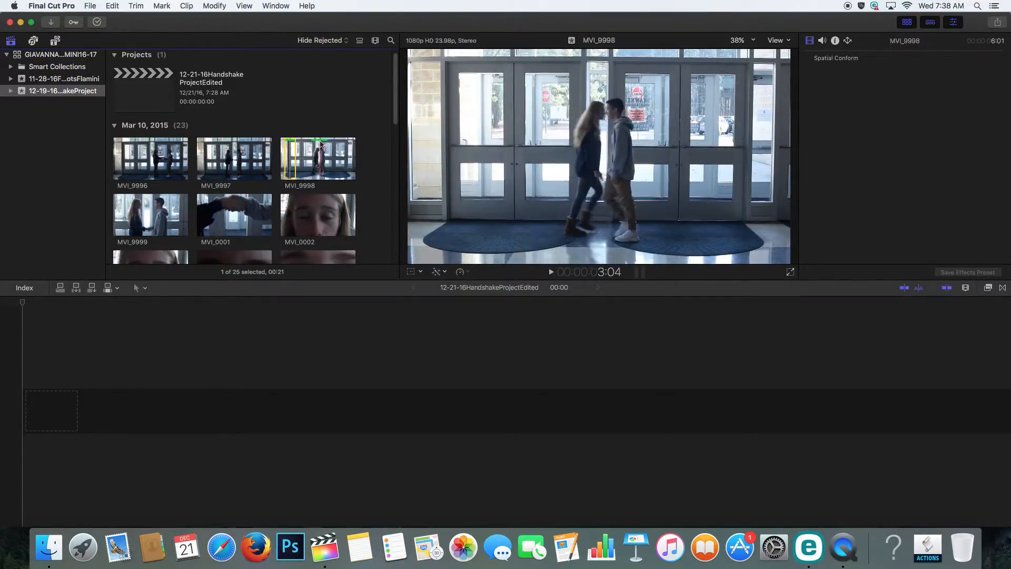
click(317, 144)
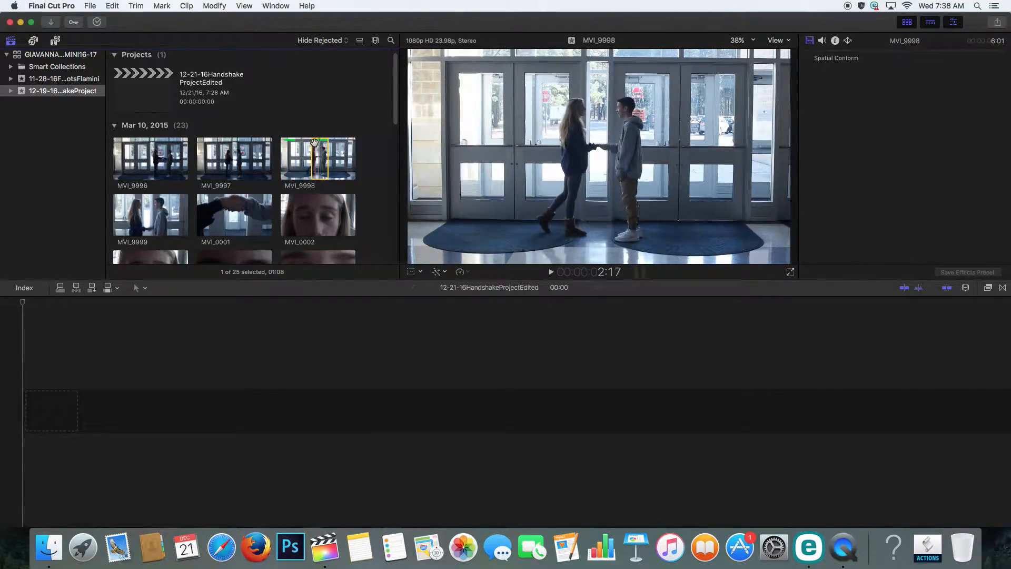
key(u)
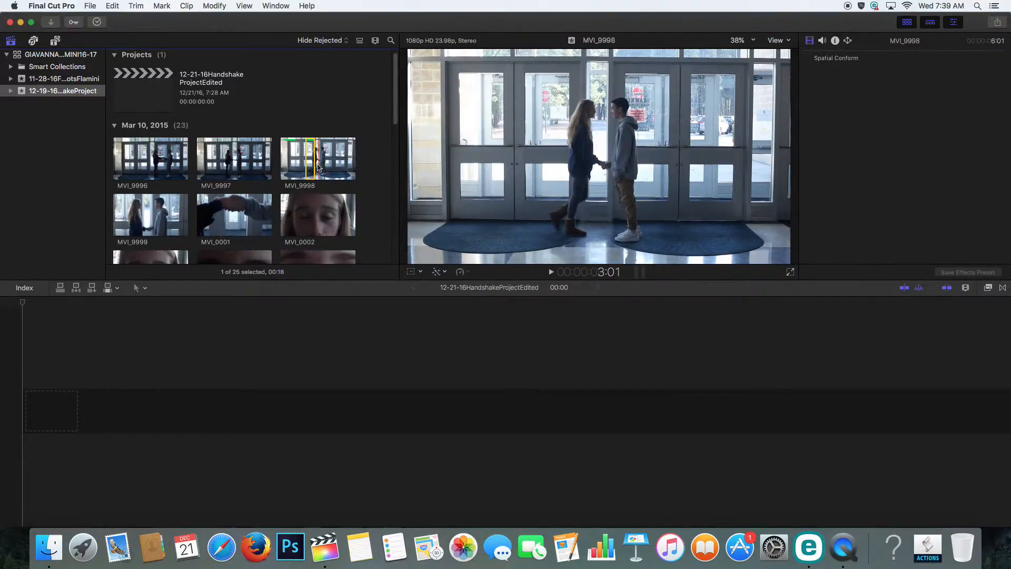
- Mark the end of MVI_9998 from 3:01 onward as a favorite and select the clip's favorite ranges in turn
key(i)
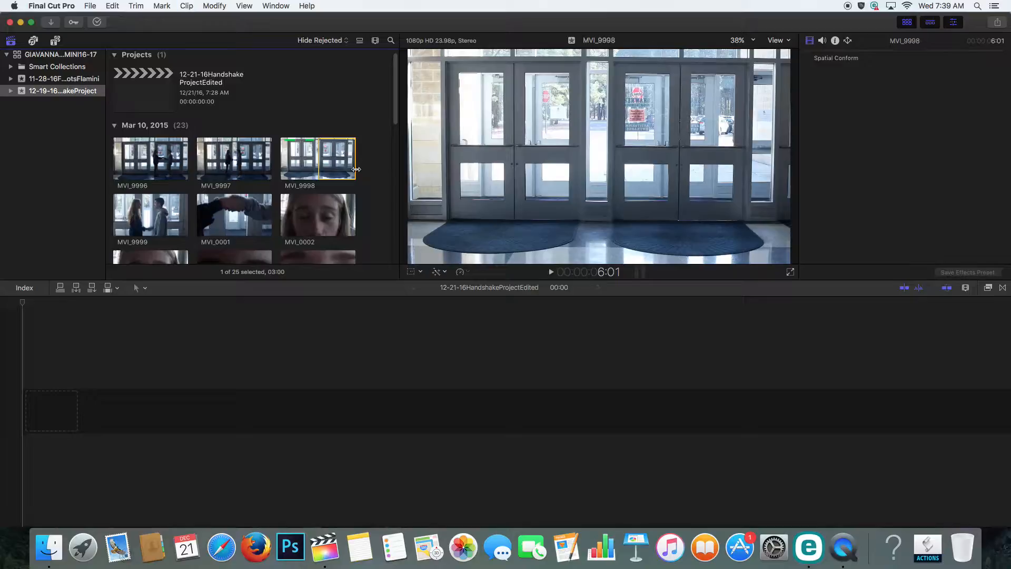
key(f)
click(292, 141)
click(311, 141)
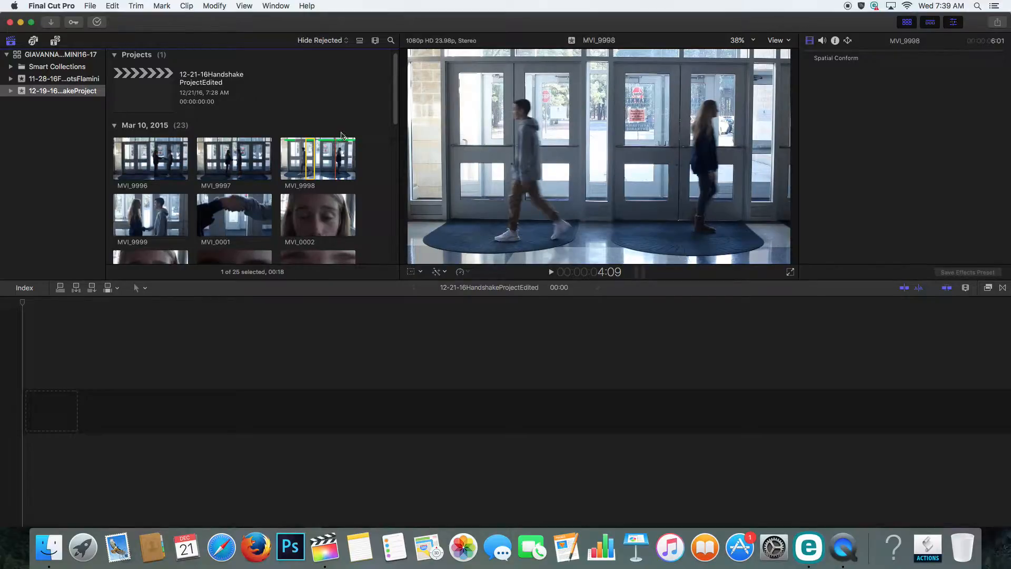
click(335, 144)
click(311, 143)
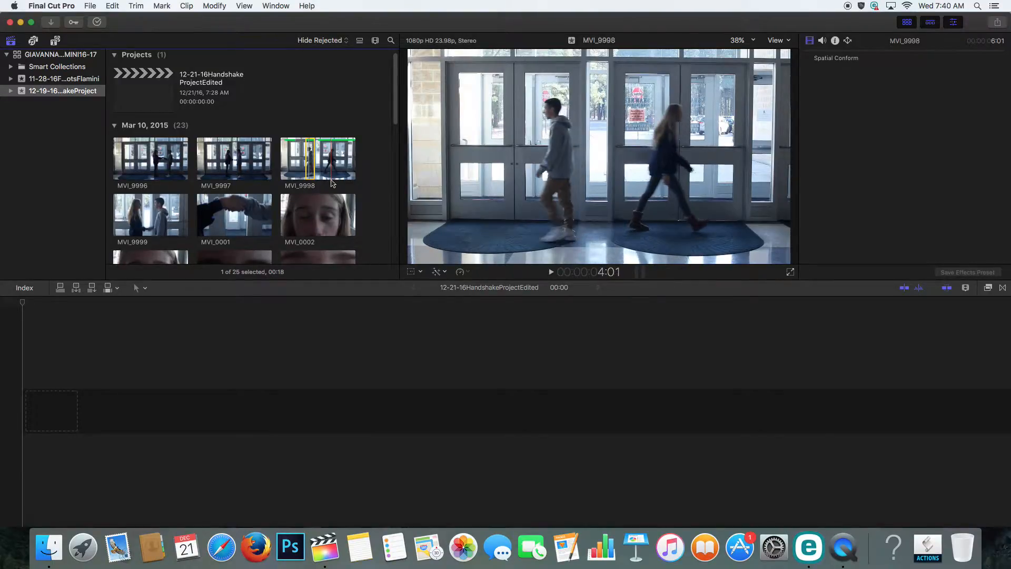
- Insert the first favorite range of MVI_9998 four times in a row into the empty primary storyline
click(291, 140)
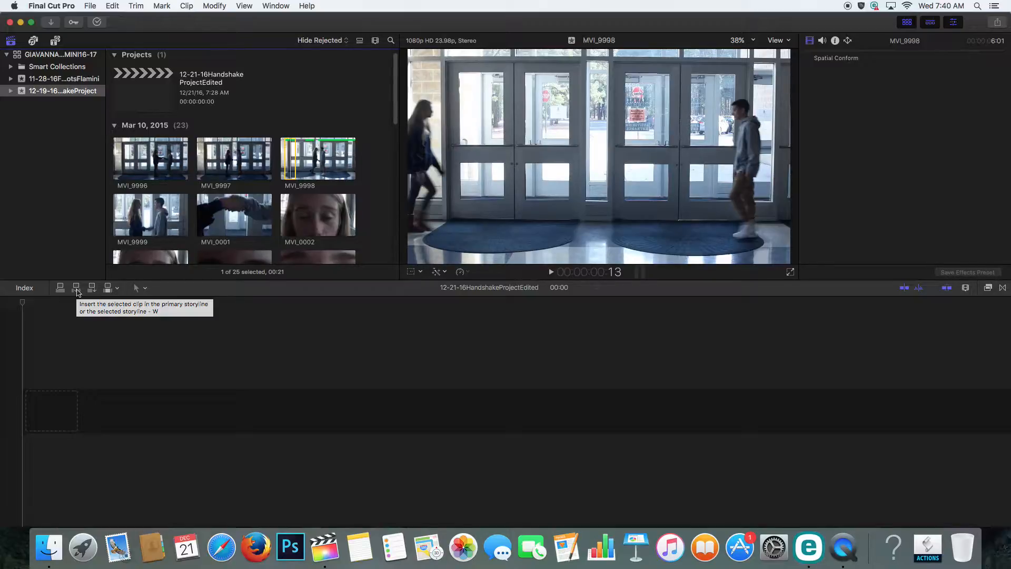
click(70, 350)
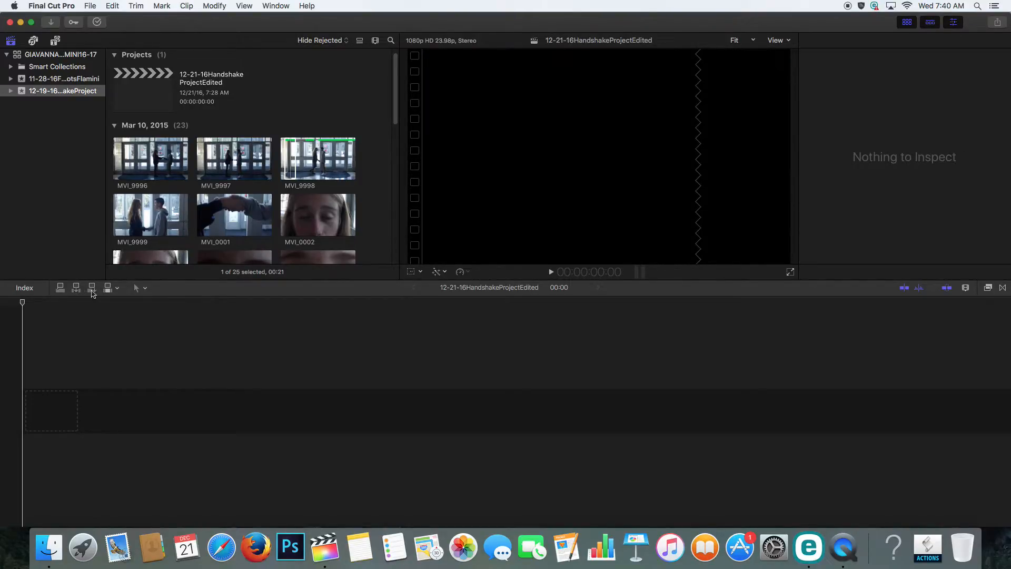
click(76, 288)
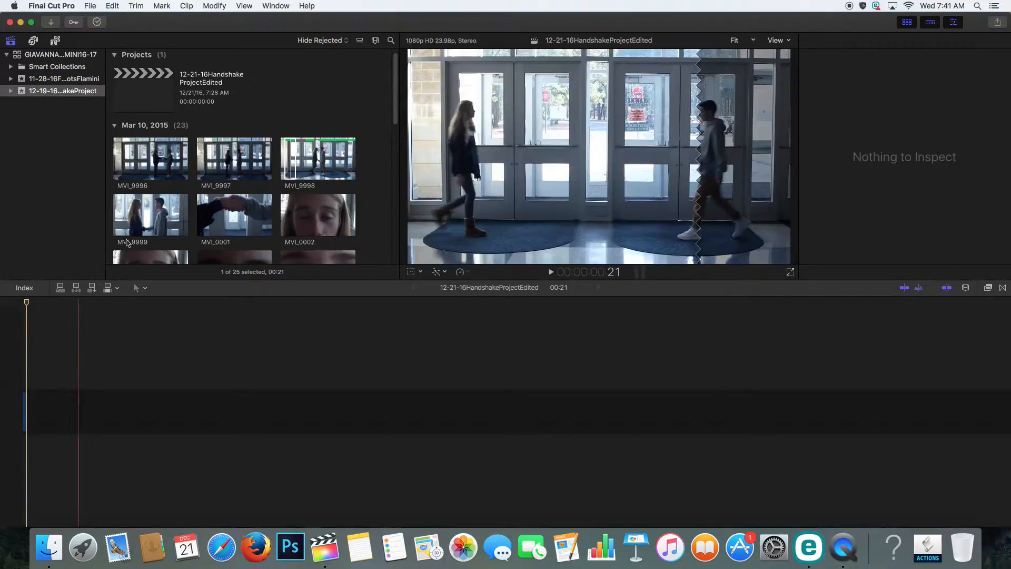
click(77, 288)
click(78, 289)
click(78, 289)
- Insert another copy of the range into the storyline at 1:18, and delete all clips from the timeline
drag(40, 305, 32, 306)
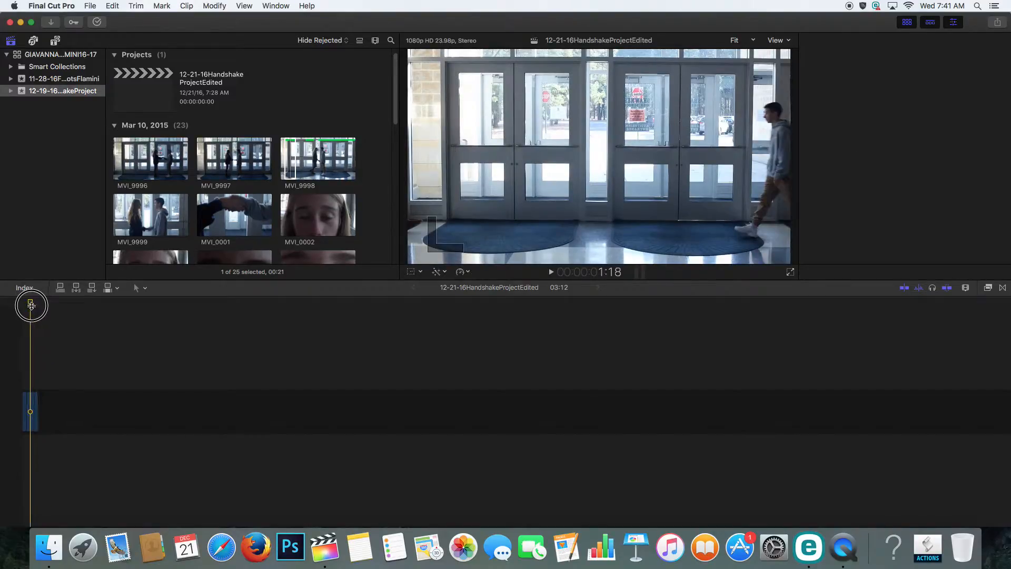
key(super+4)
click(77, 289)
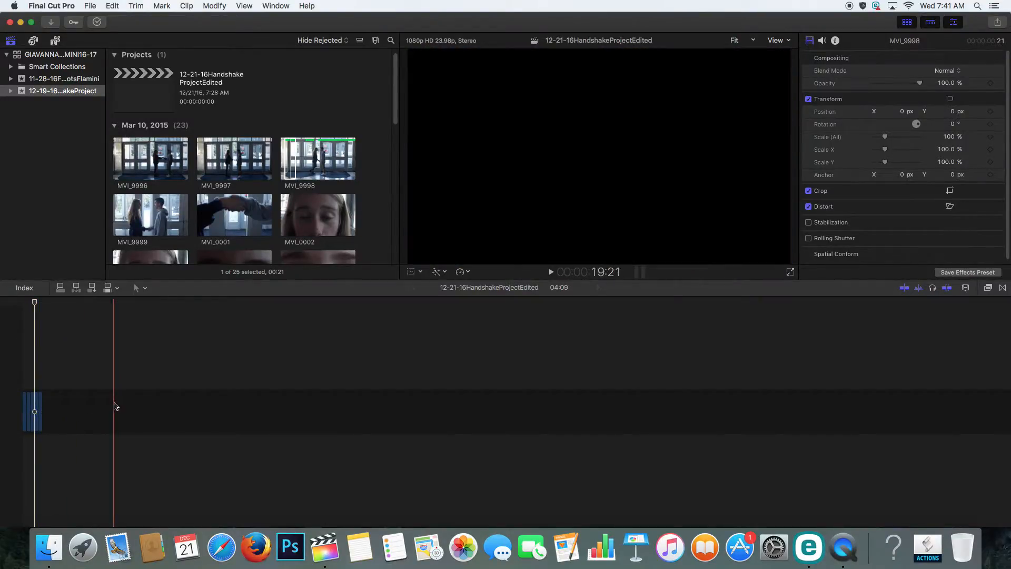
key(Delete)
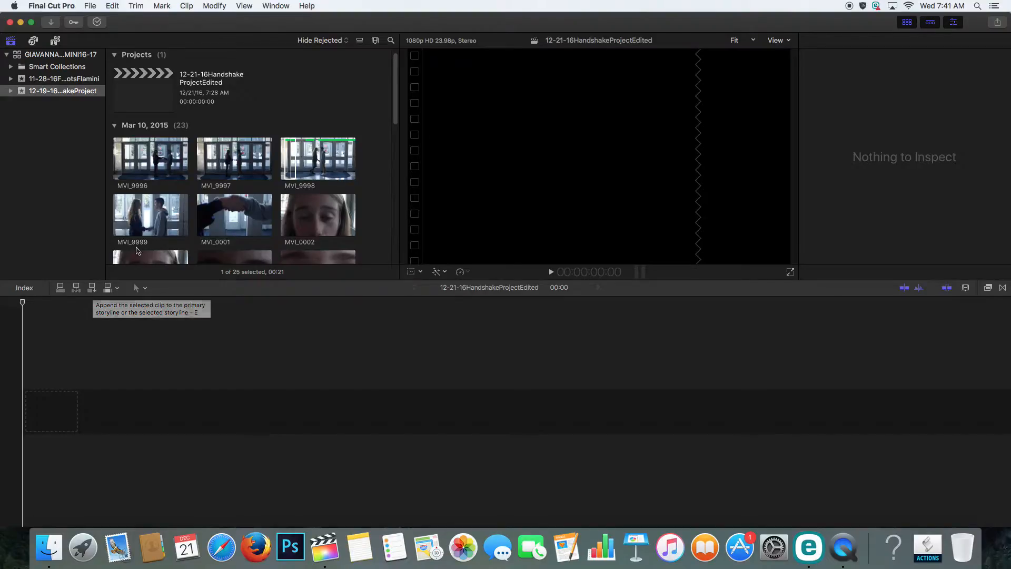
- Append the first favorite range of MVI_9998 to the storyline five times, returning the playhead to the start before the last copy
click(151, 240)
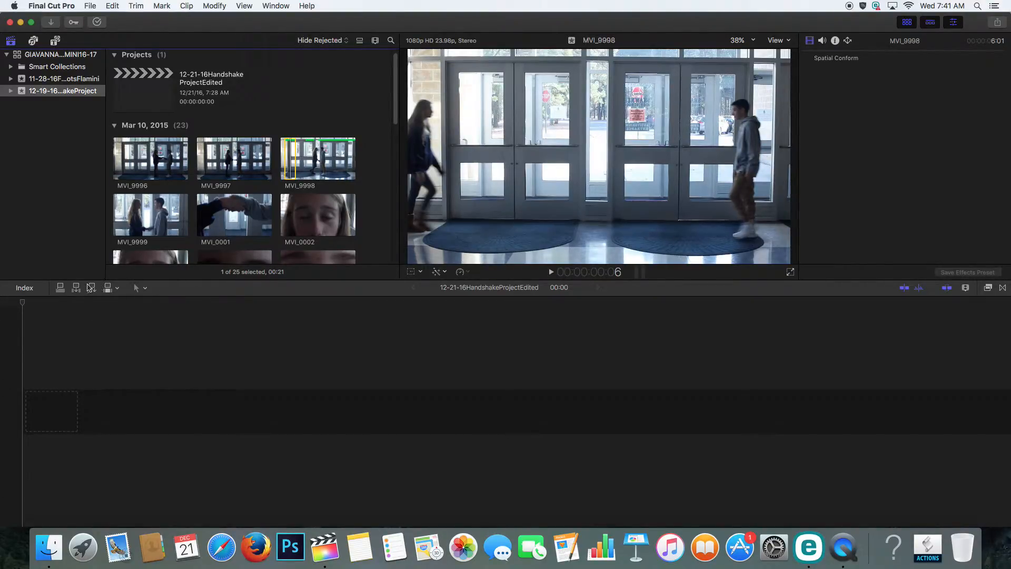
click(91, 287)
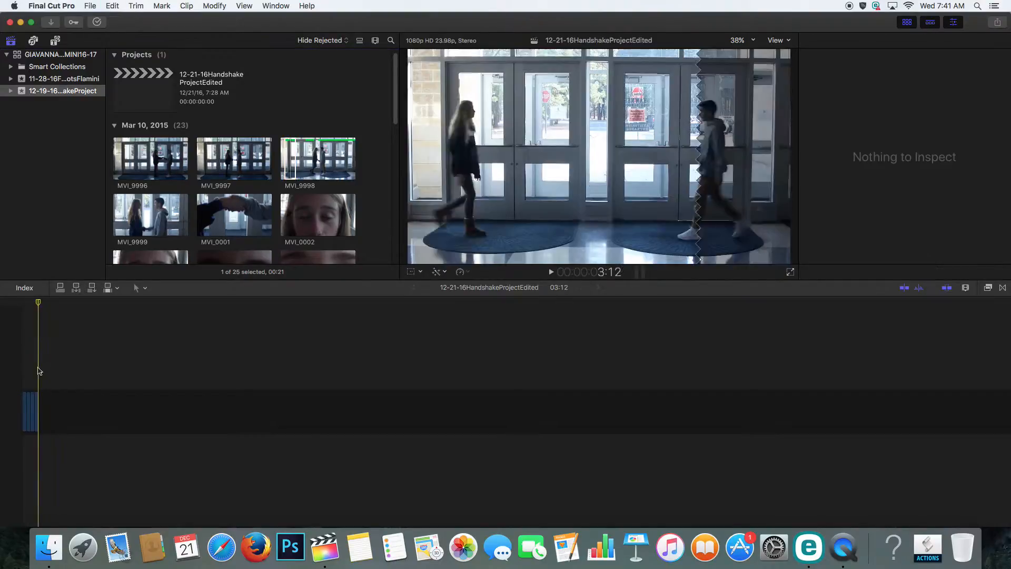
click(17, 311)
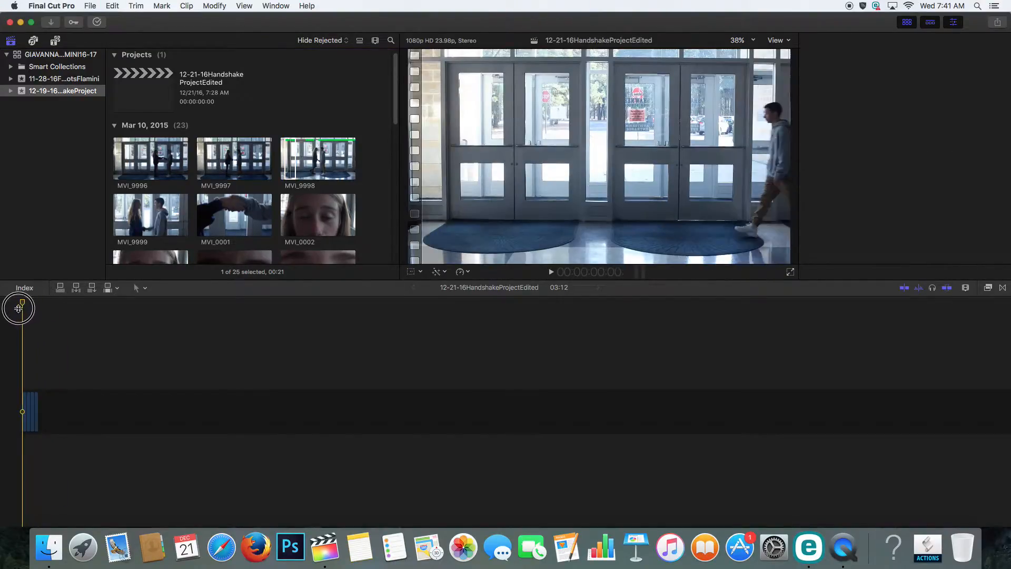
click(91, 290)
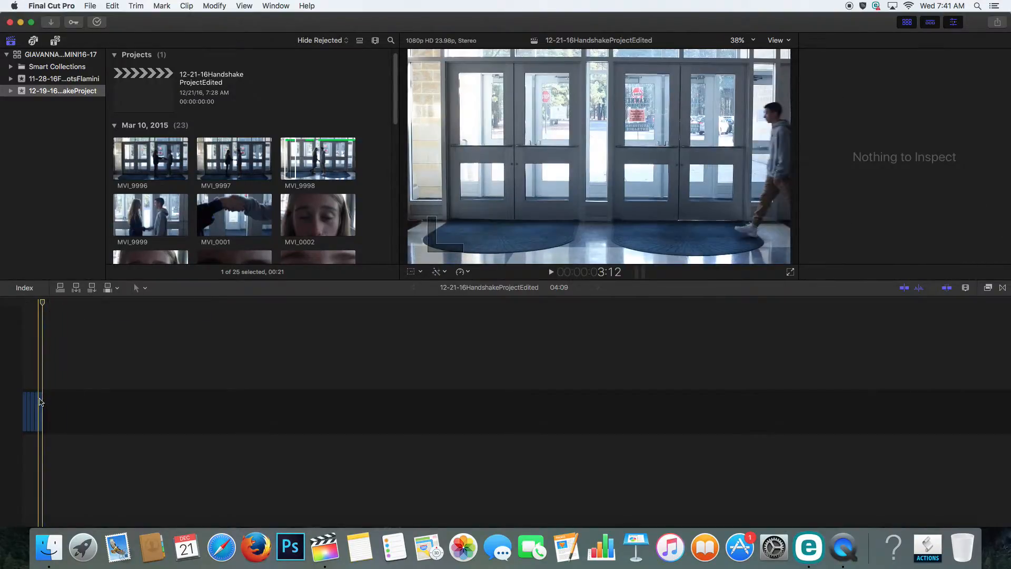
- Insert a copy of the range between the existing storyline clips and connect another copy above the fourth clip
click(36, 307)
drag(36, 307, 32, 306)
key(w)
click(62, 291)
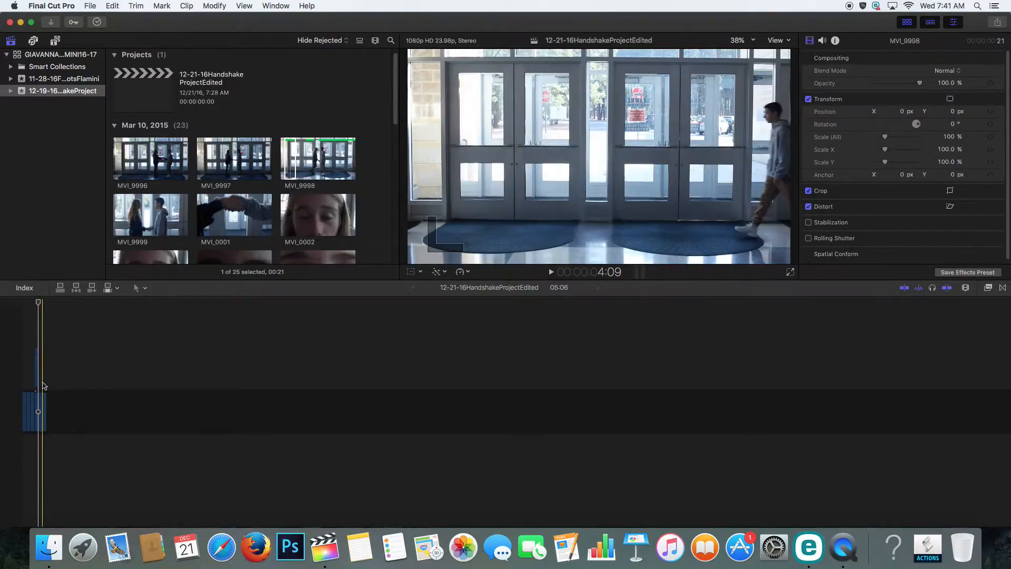
- Connect another copy of the range above the storyline at 1:08, and overwrite the storyline with a copy at 2:05
key(shift+z)
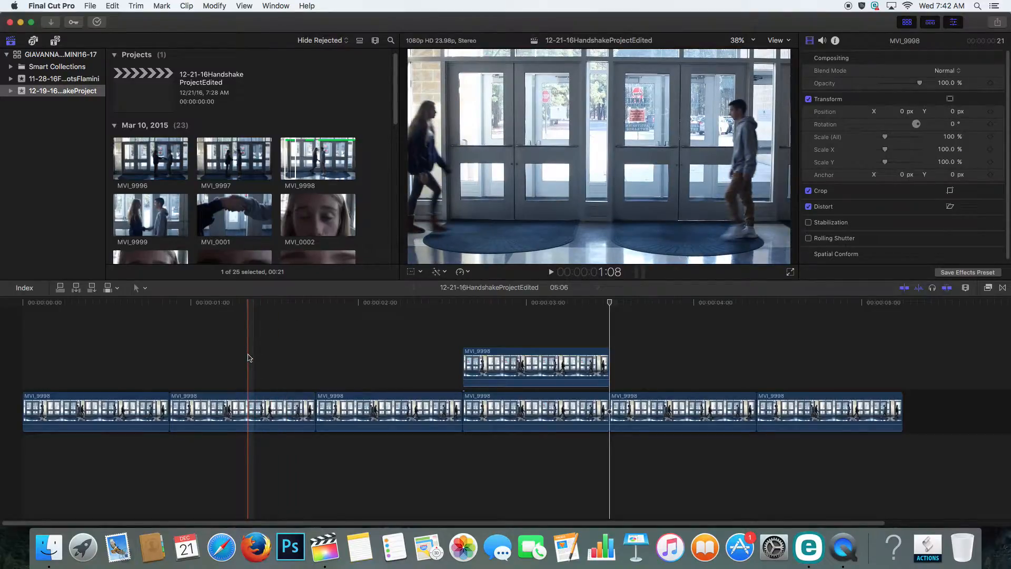
key(q)
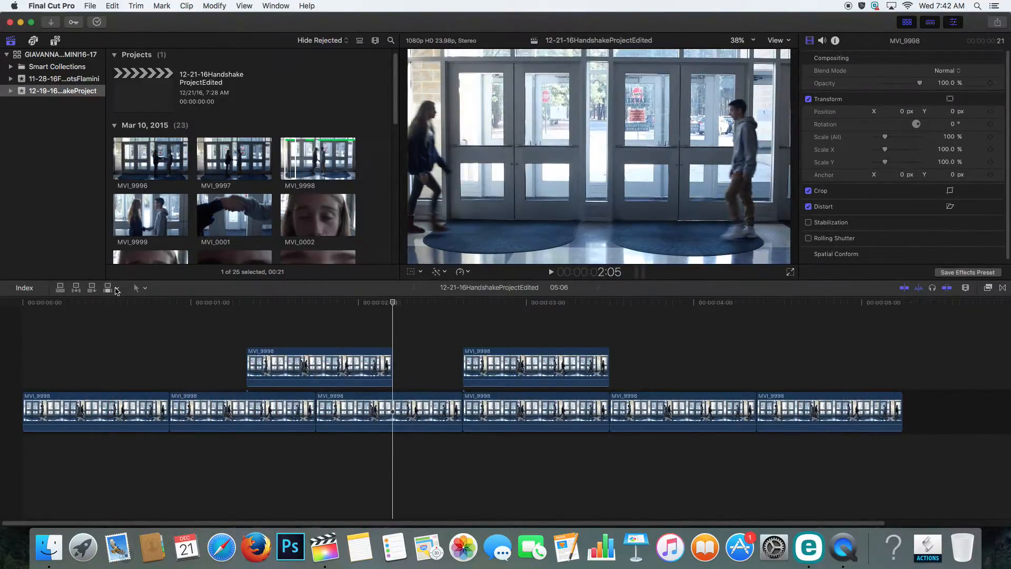
click(117, 289)
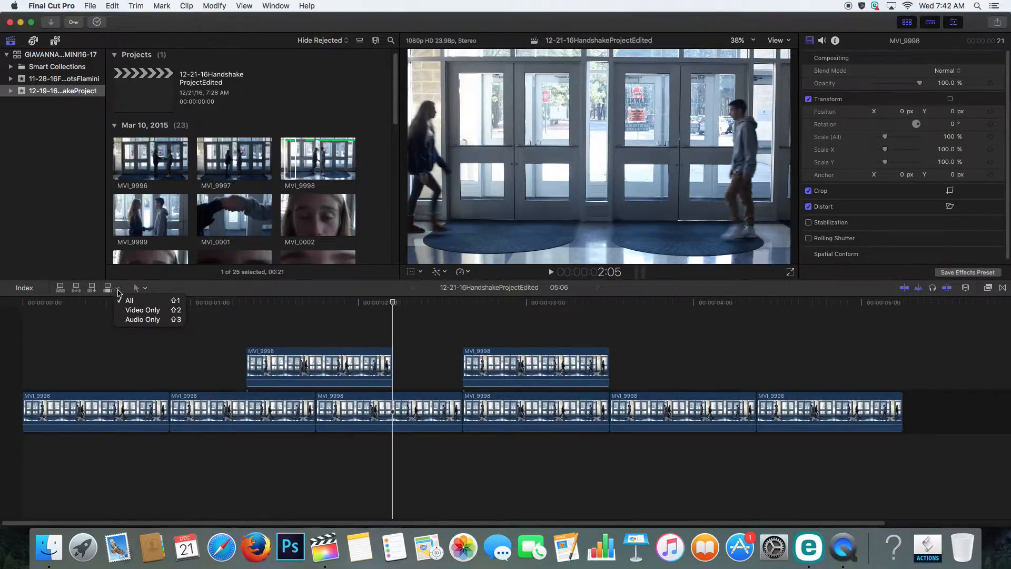
click(377, 304)
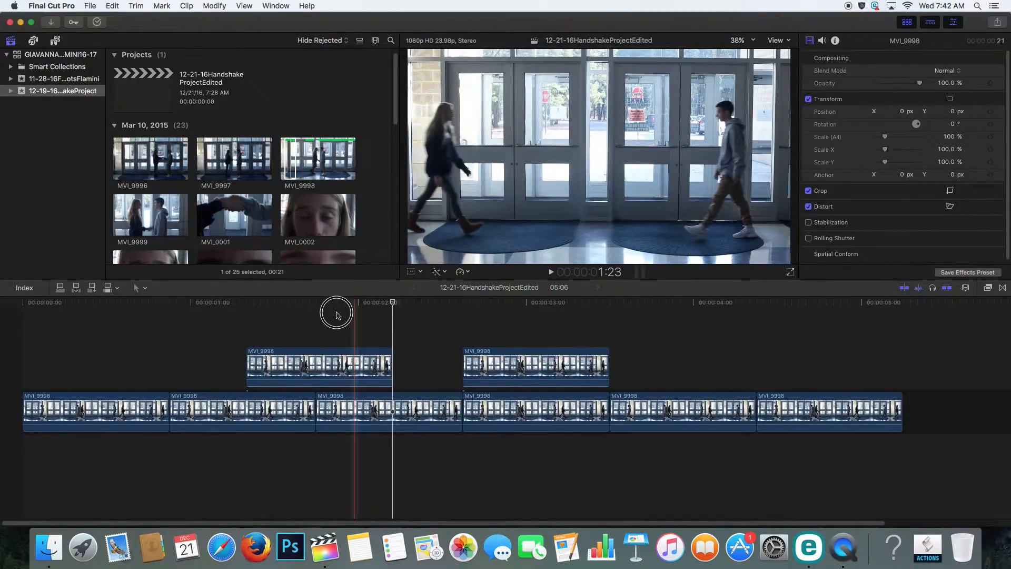
click(107, 289)
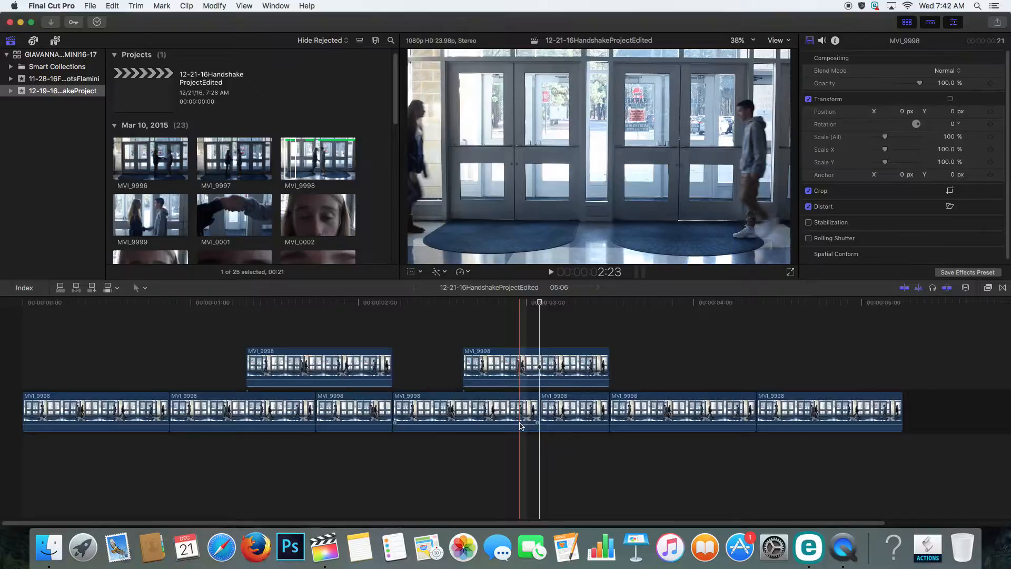
- Undo the last overwrite, and try an audio-only overwrite of the storyline at 2:05
key(super+z)
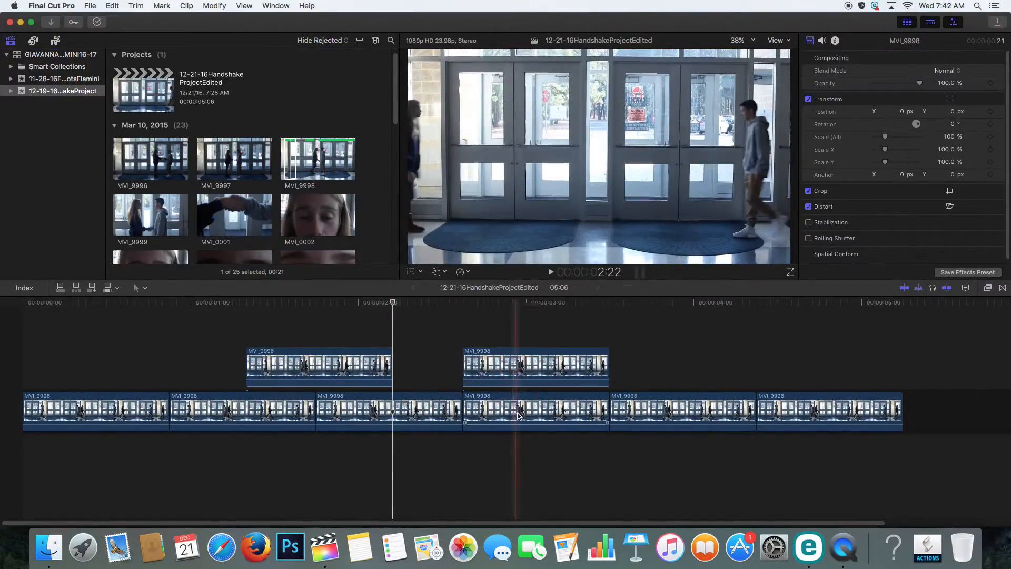
click(118, 288)
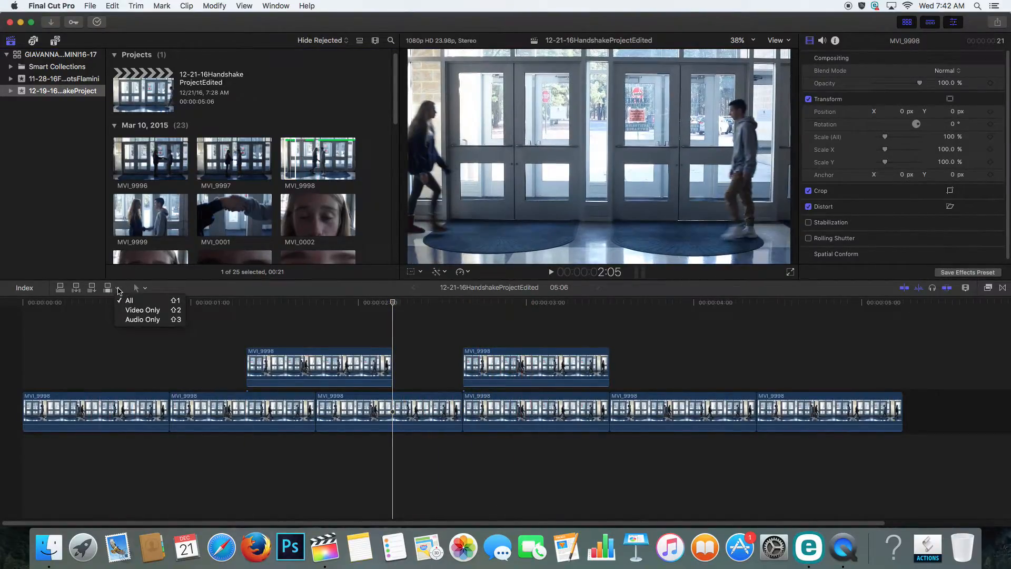
click(135, 320)
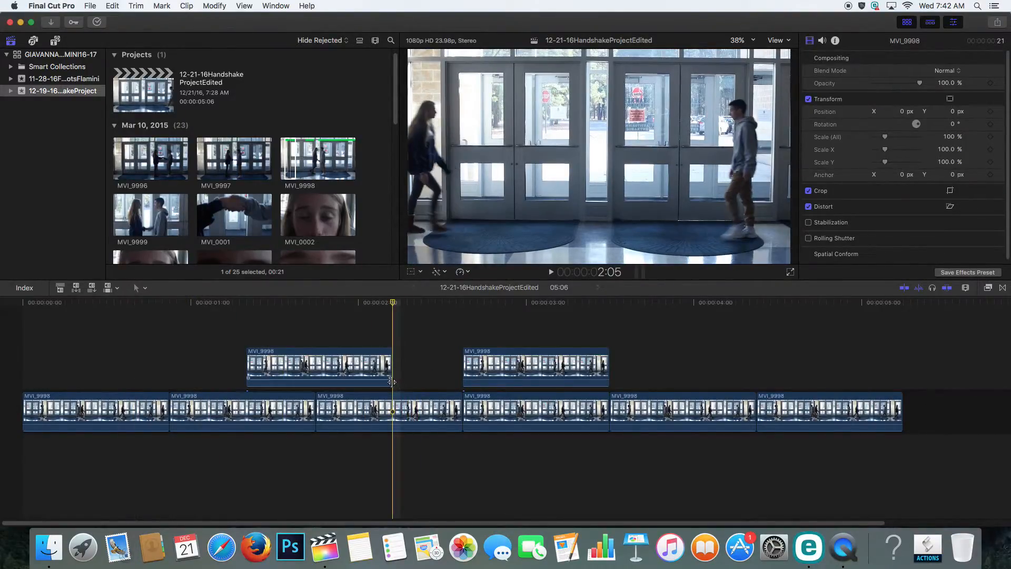
click(109, 290)
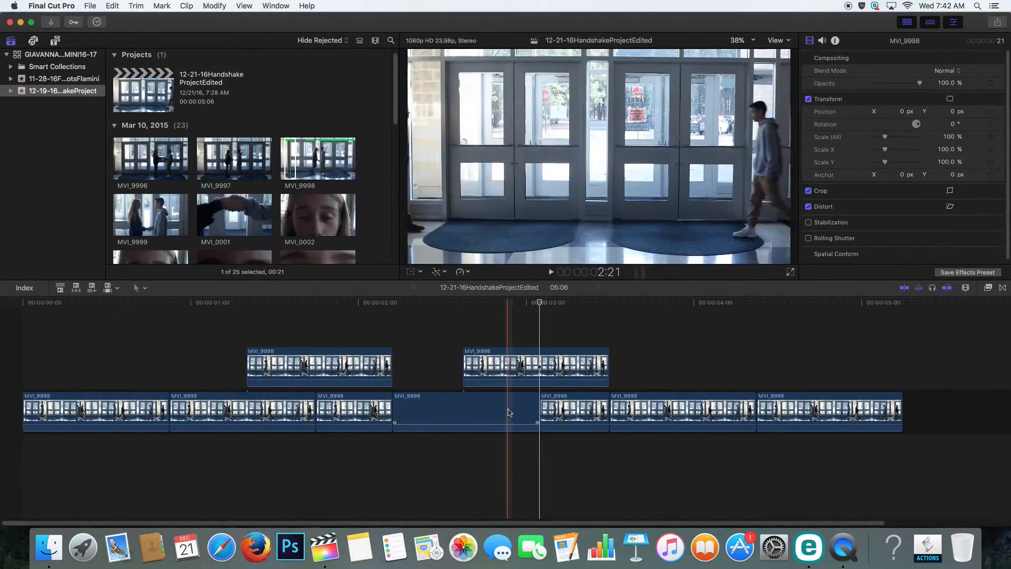
key(super+z)
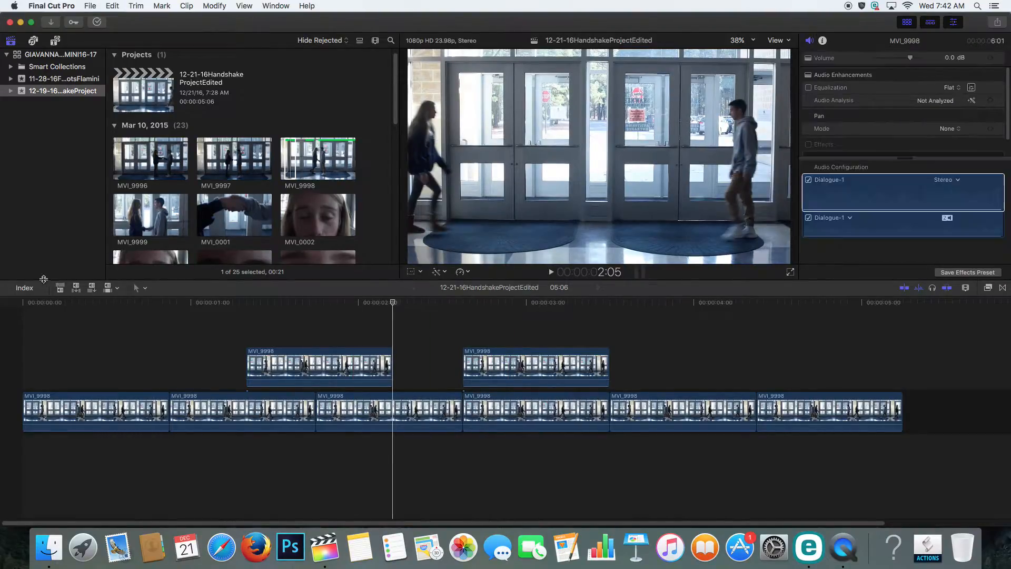
- Overwrite the storyline at 2:05 with a video-only copy of the range, and reset the edit source to All
click(138, 288)
click(118, 289)
click(128, 300)
key(d)
click(117, 289)
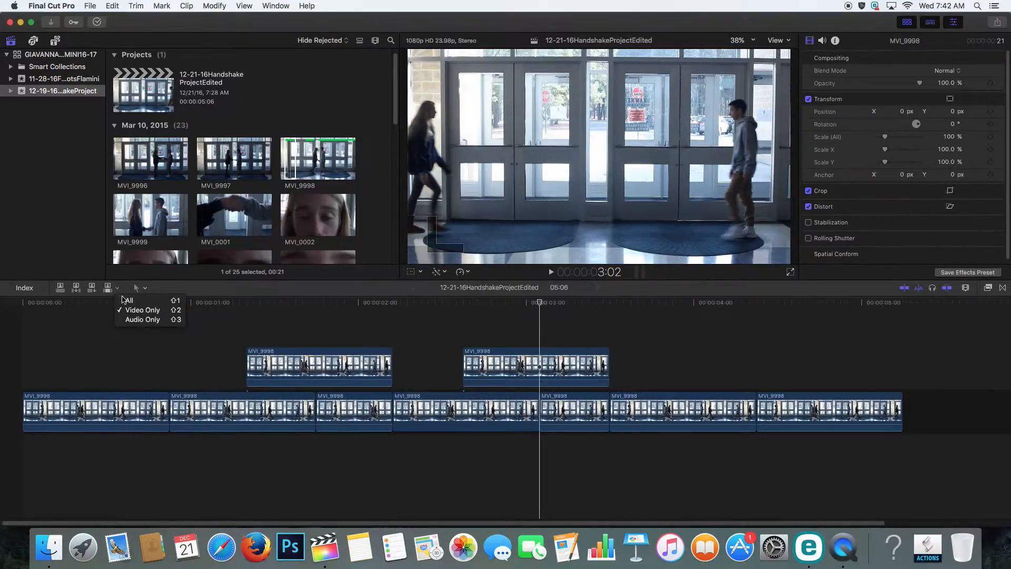
click(131, 318)
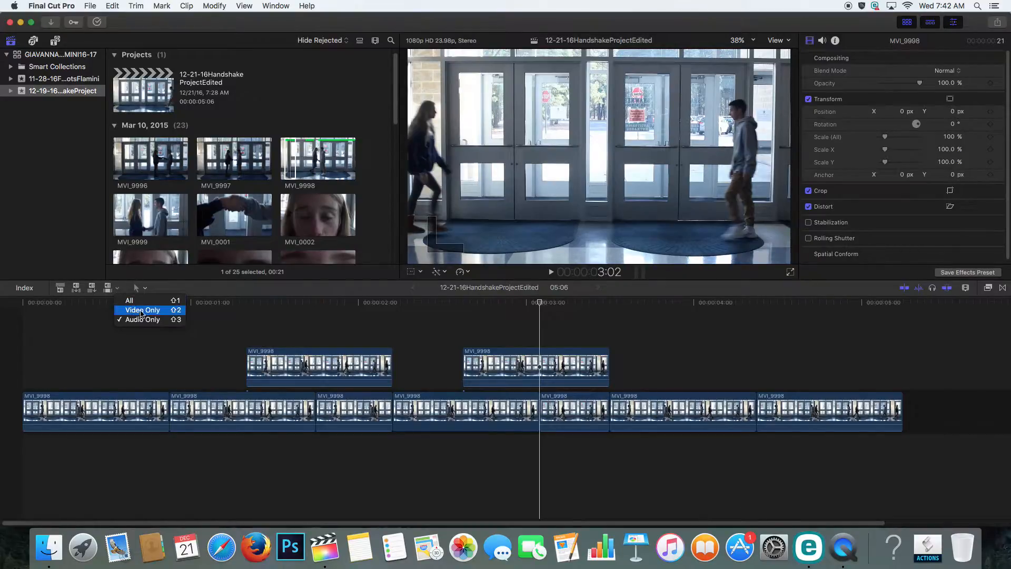
click(149, 303)
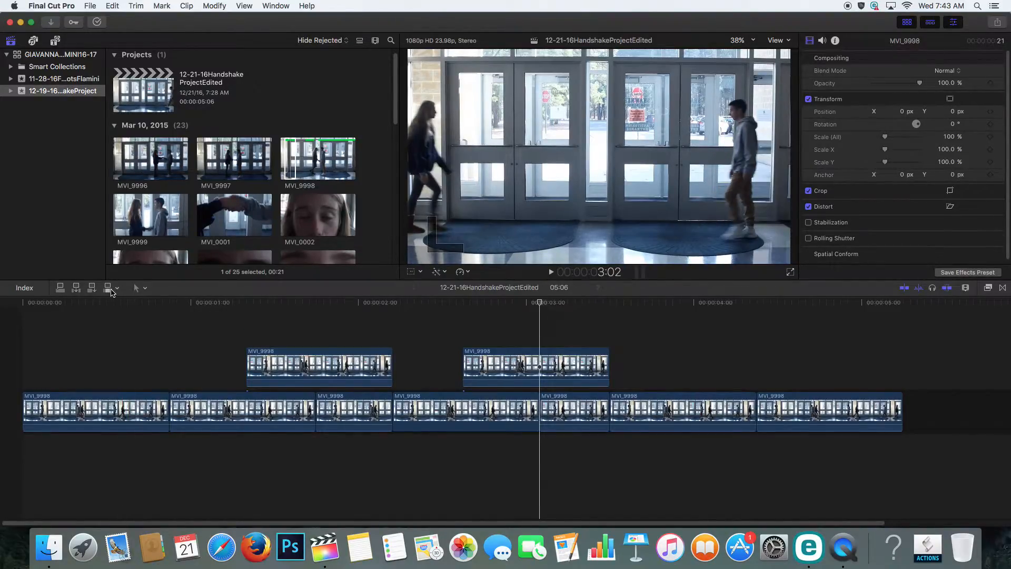
- Try overwriting the storyline from 3:02 with full audio-and-video copies of the range, and undo the last three edits
click(111, 293)
key(d)
key(d)
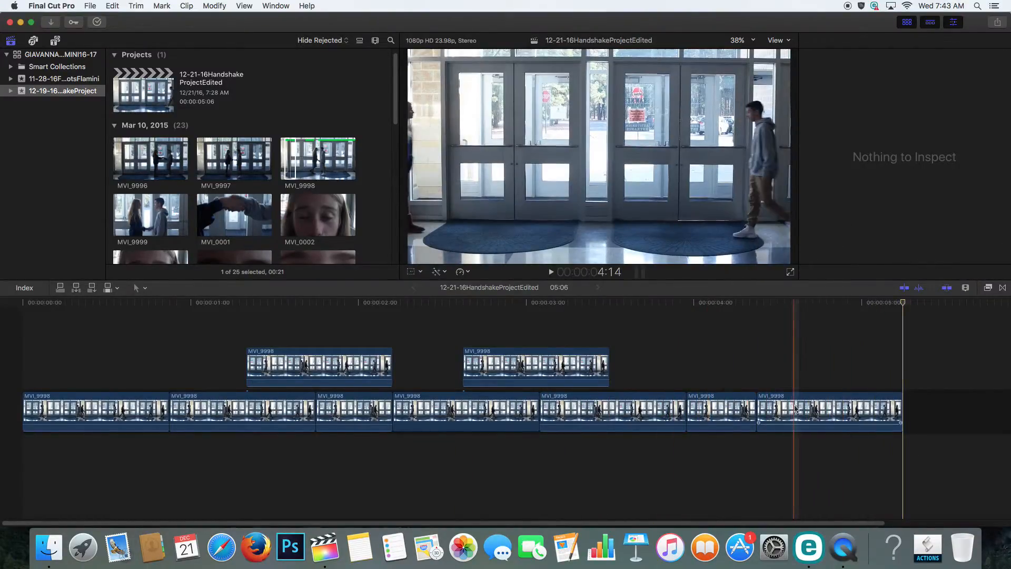
key(super+z)
key(super+z)
key(super+z)
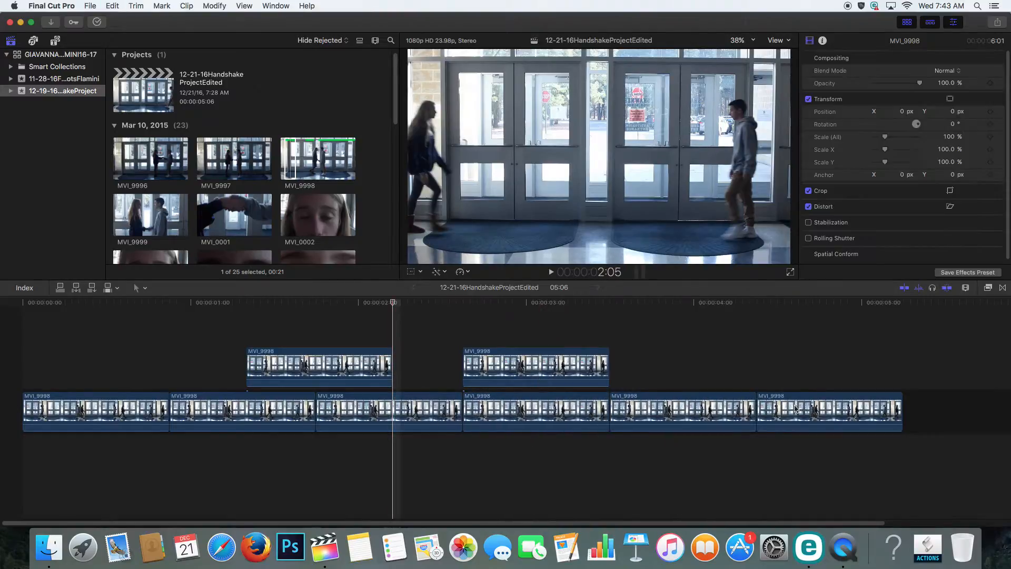
click(147, 288)
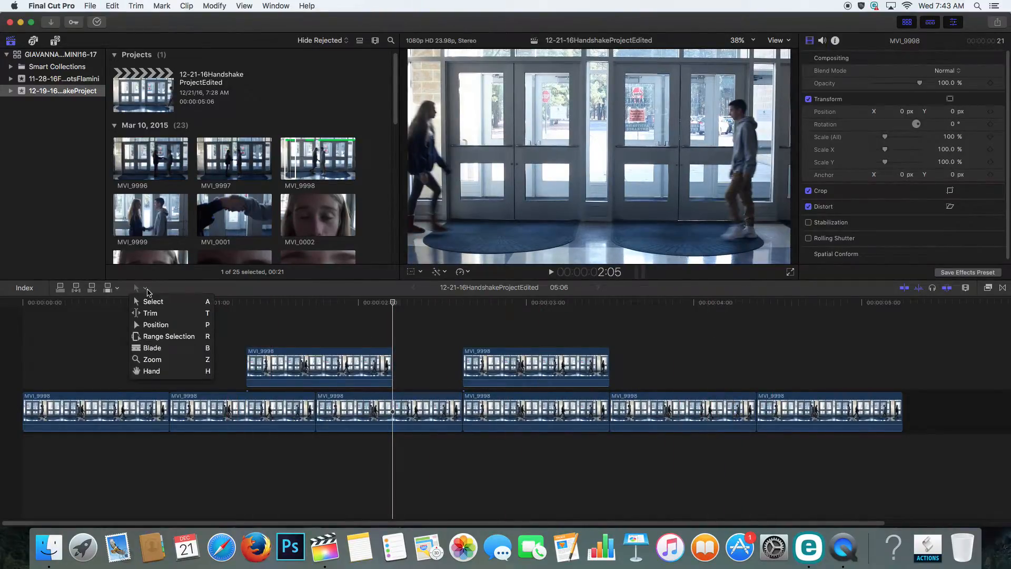
click(160, 288)
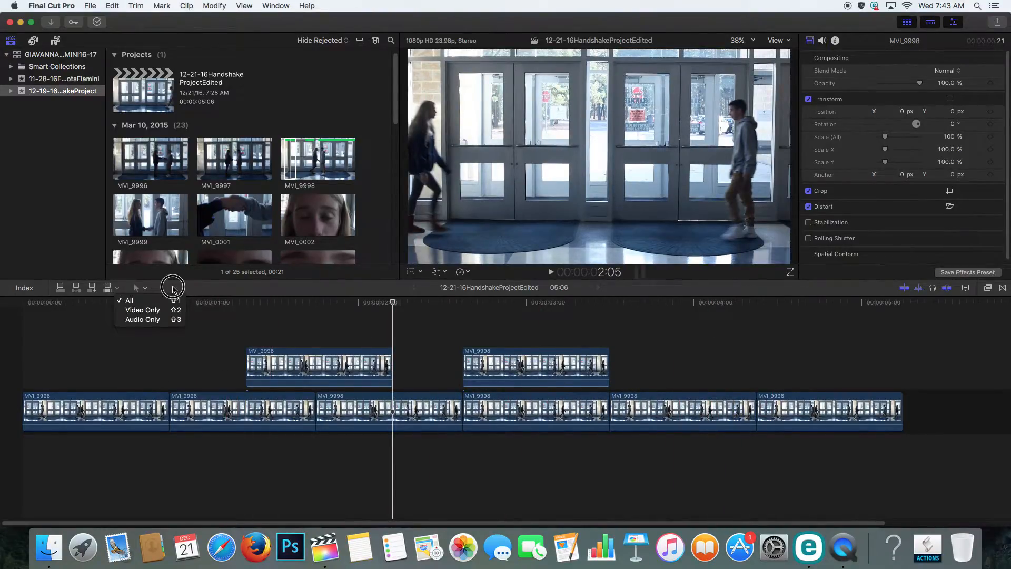
click(189, 303)
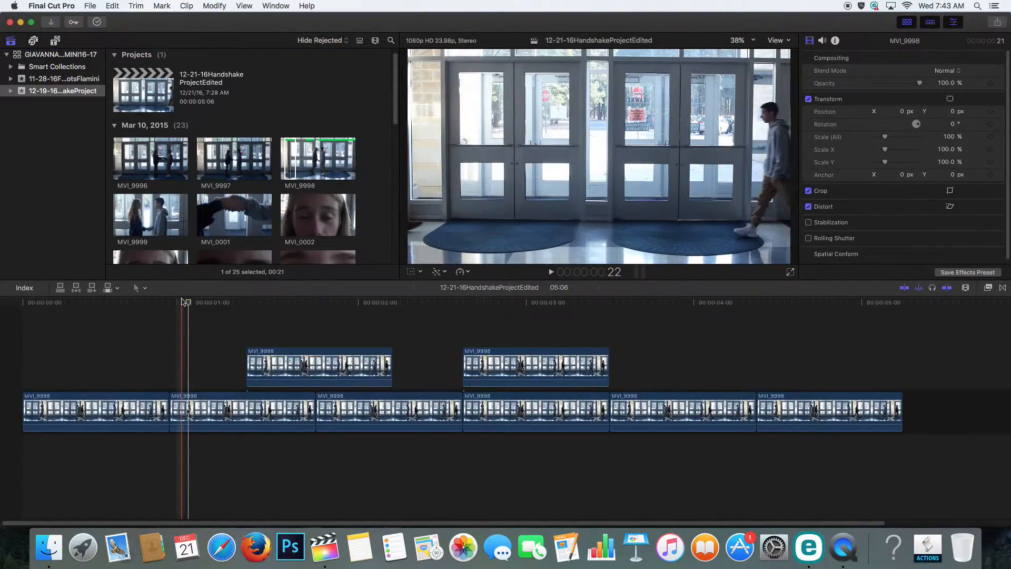
- Delete all clips from the timeline, and append the first favorite range of MVI_9998 to the empty storyline
click(288, 143)
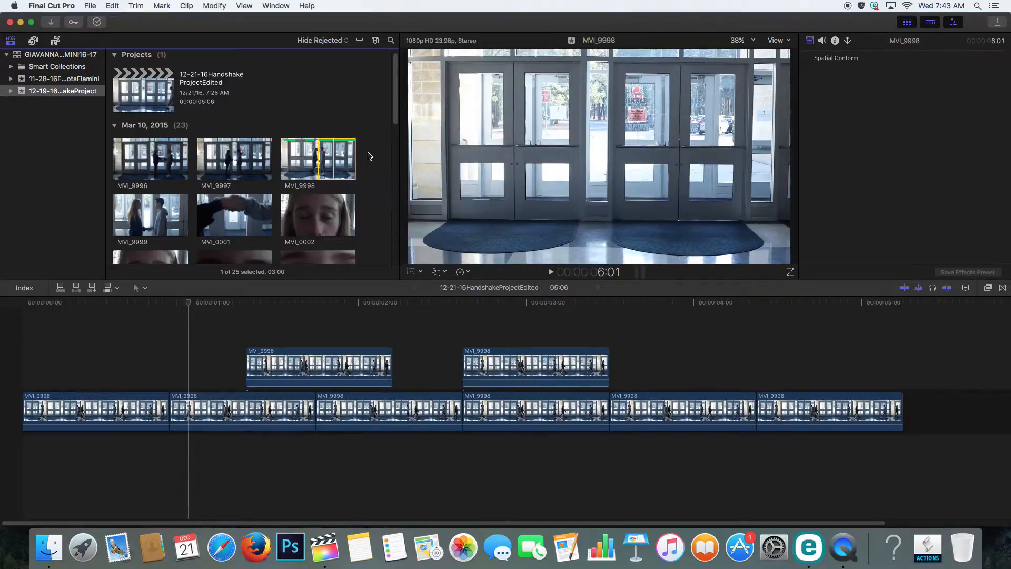
drag(811, 474, 47, 319)
key(Delete)
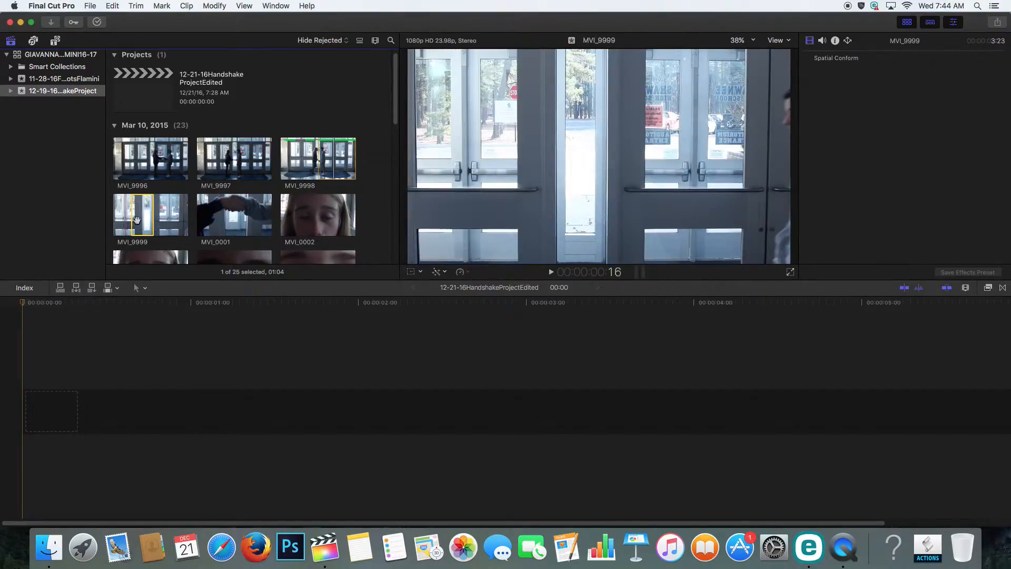
click(293, 141)
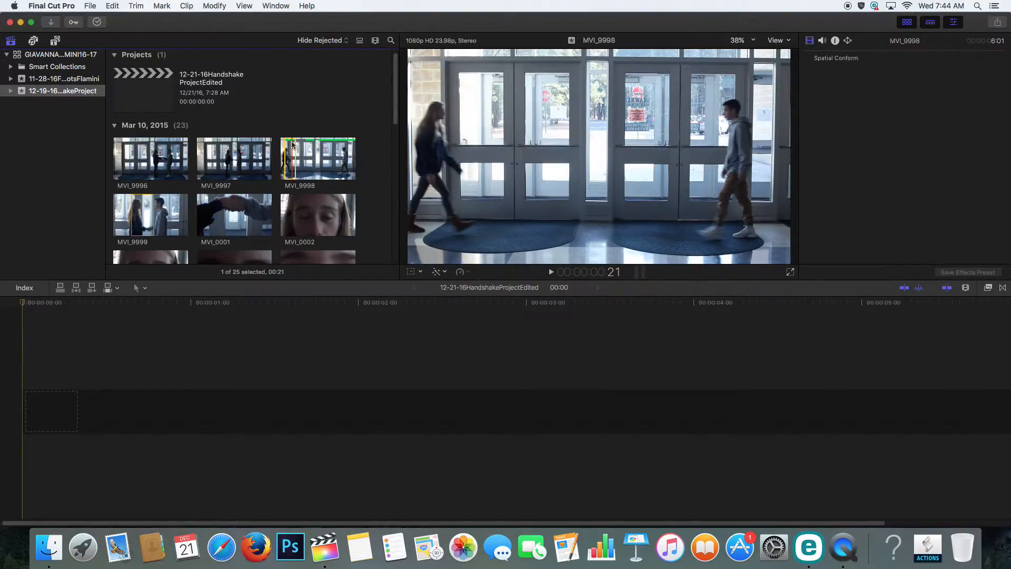
key(e)
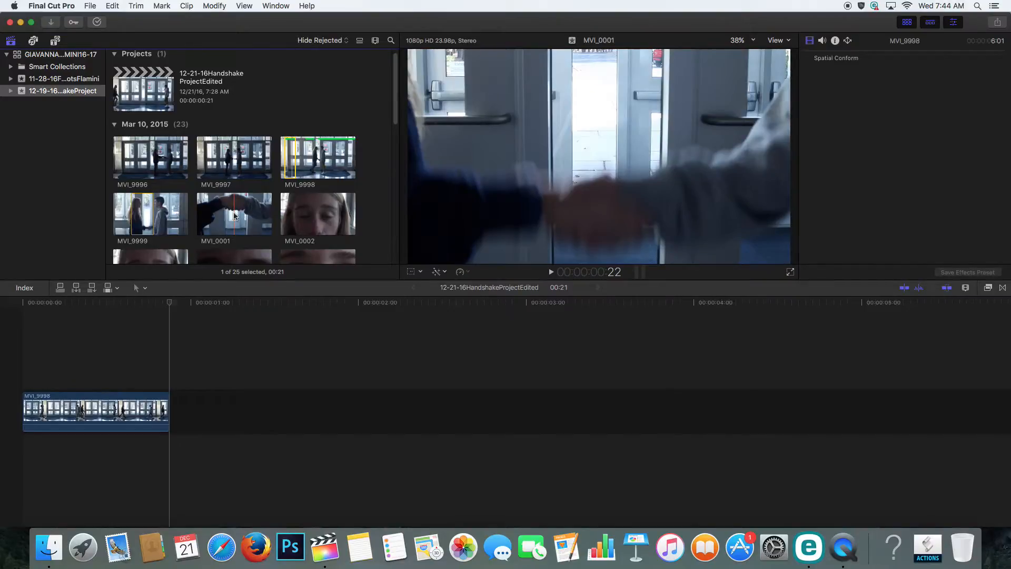
- Skim through the event's handshake clips from MVI_9996 to MVI_0019 to examine the available shots and angles
scroll(233, 211, down, 2)
scroll(235, 216, down, 13)
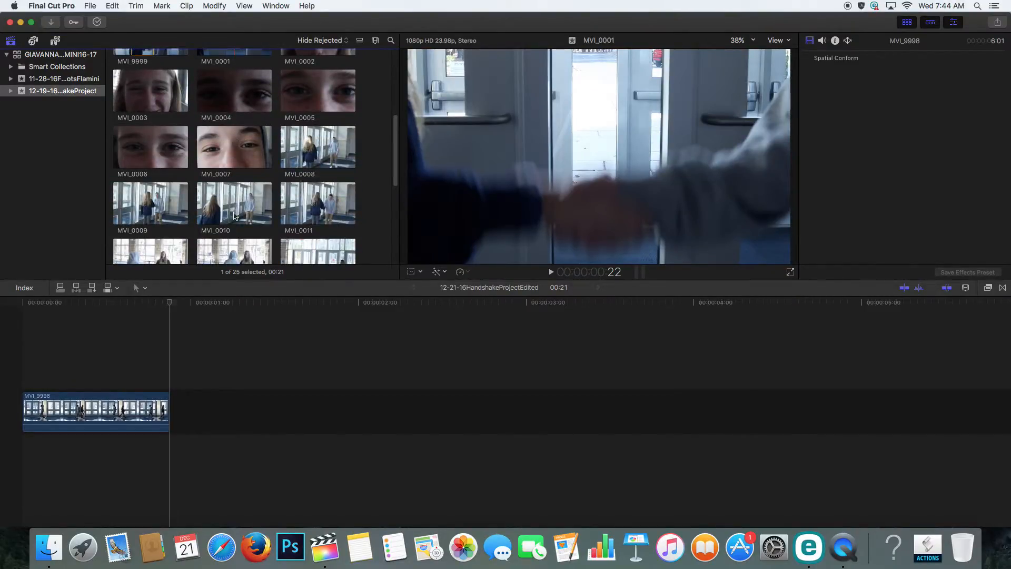
scroll(234, 212, down, 6)
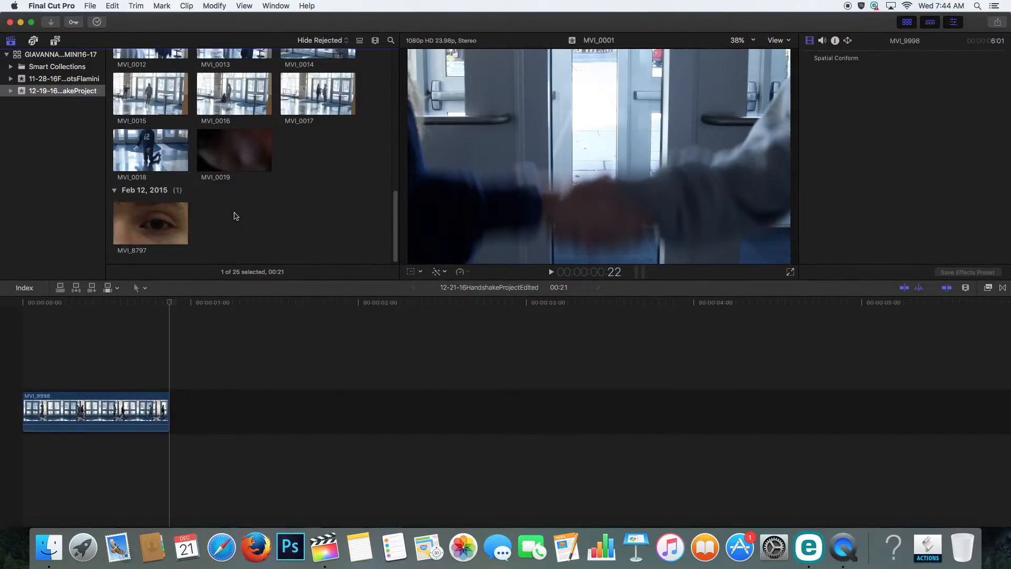
scroll(236, 216, up, 10)
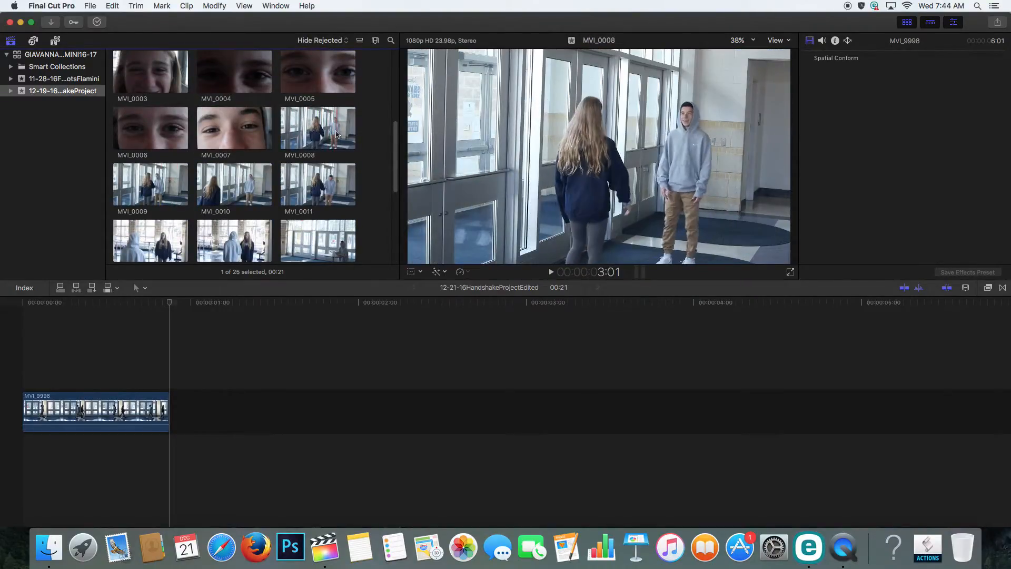
scroll(336, 134, up, 1)
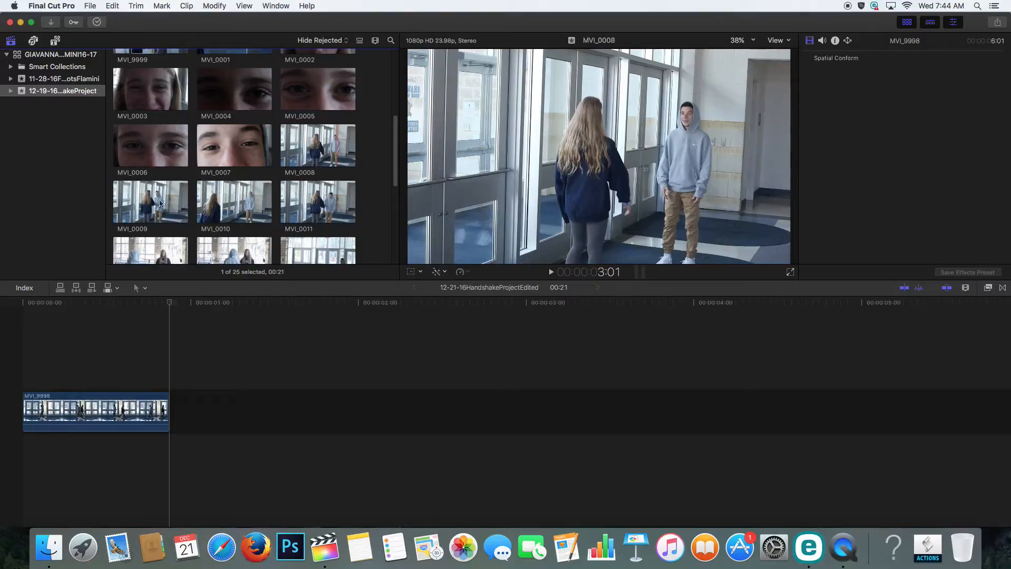
scroll(264, 134, up, 10)
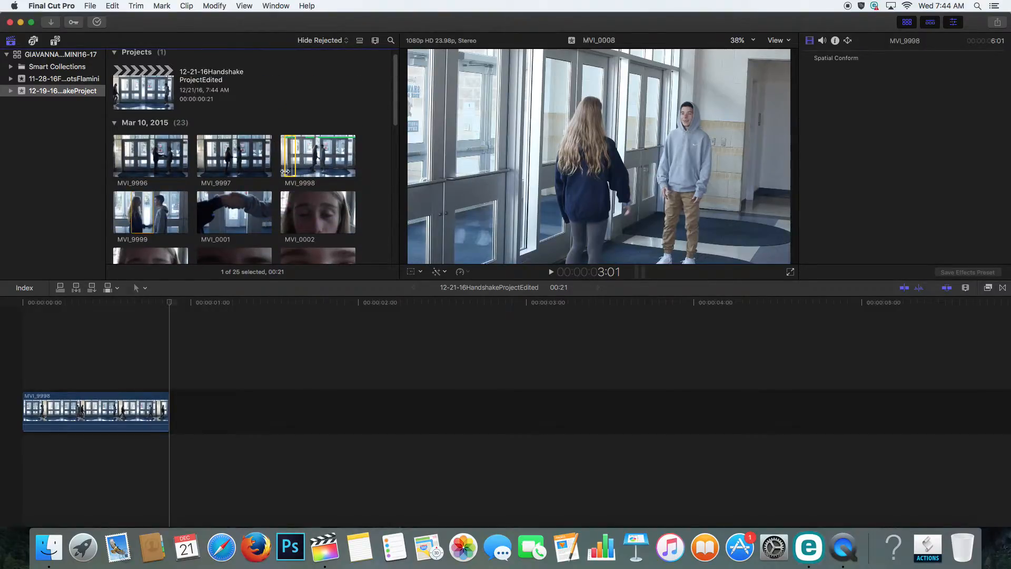
scroll(285, 171, down, 10)
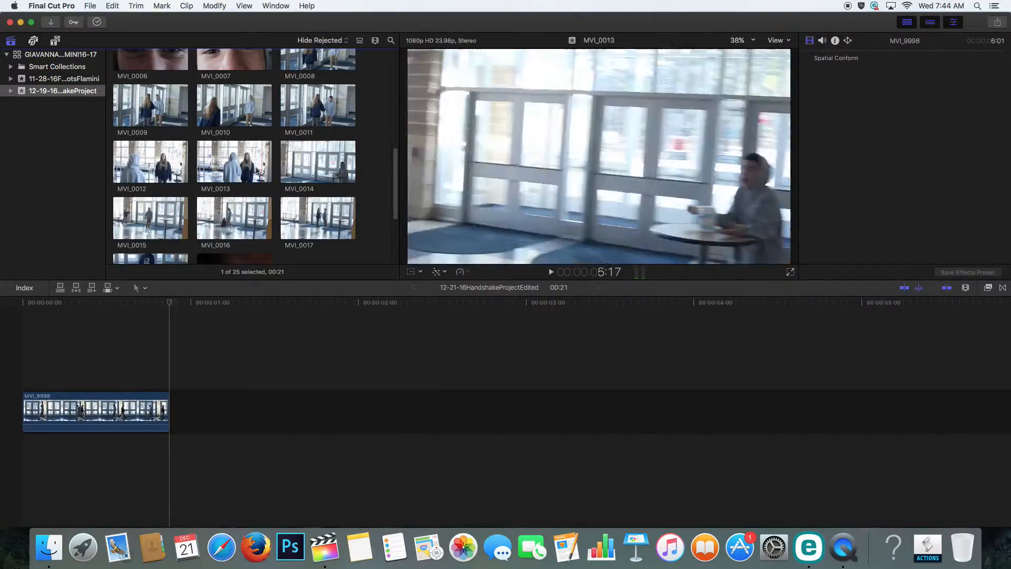
scroll(279, 169, down, 1)
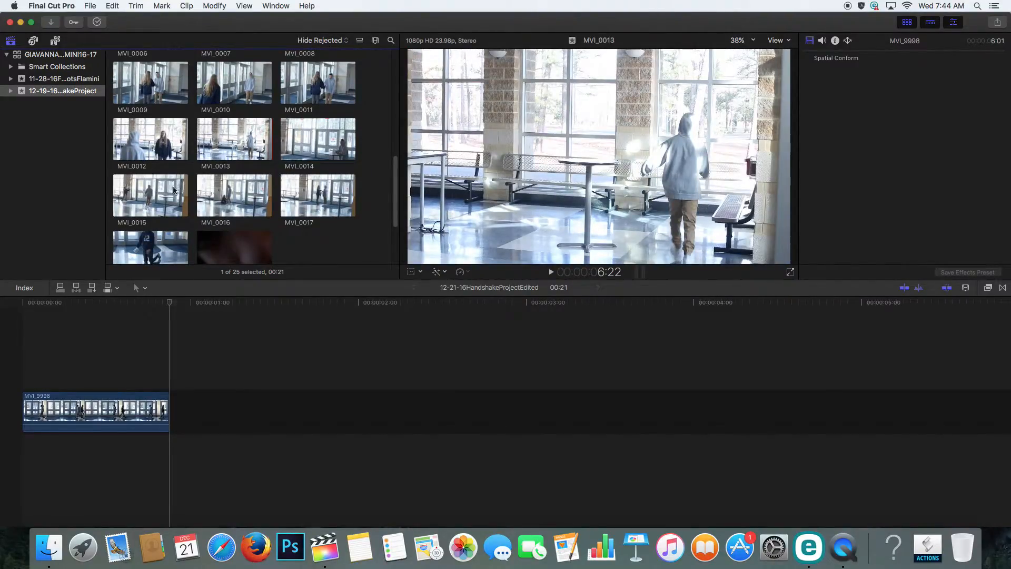
scroll(318, 200, down, 1)
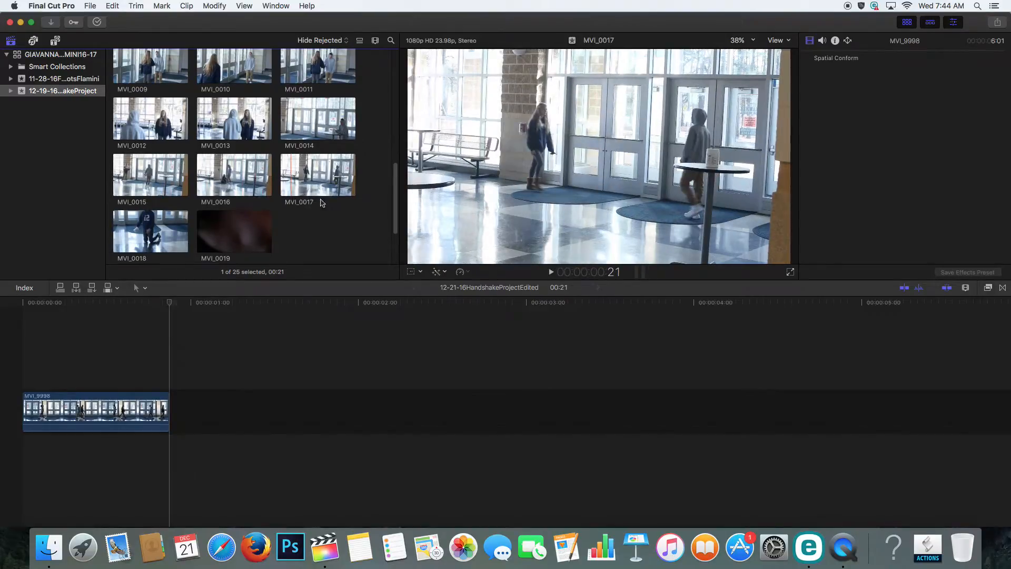
scroll(274, 182, up, 10)
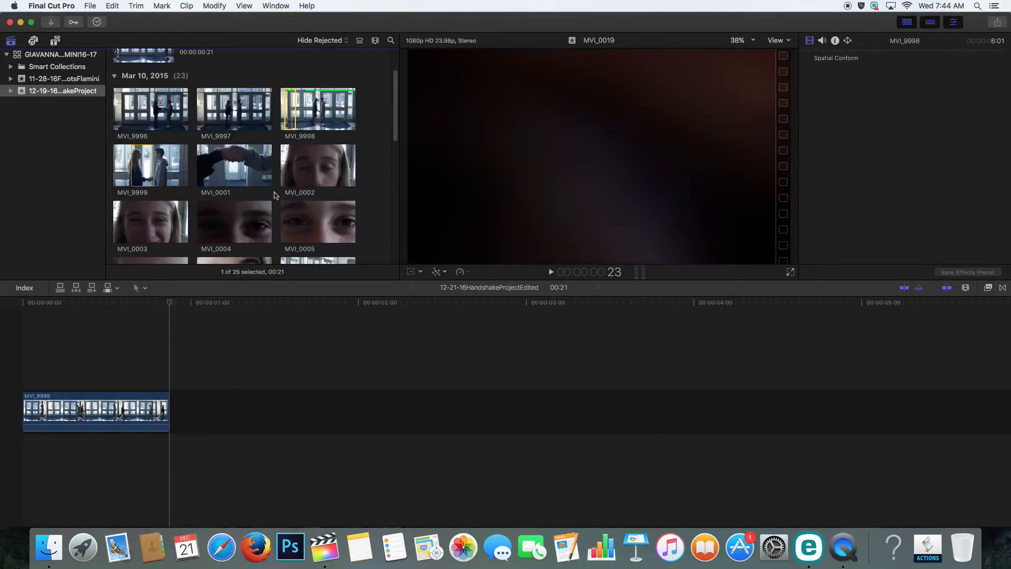
scroll(265, 153, down, 3)
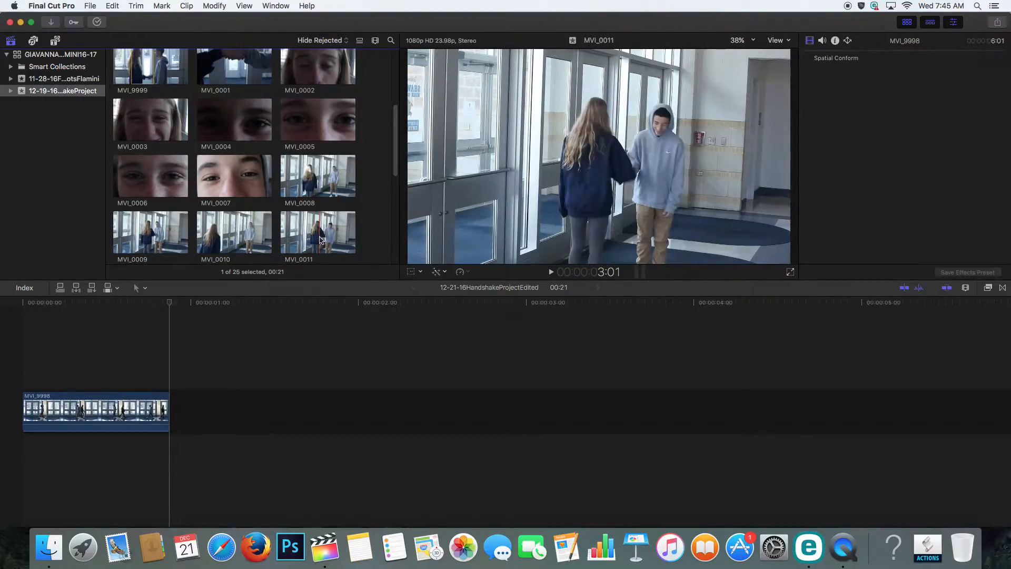
scroll(142, 196, down, 5)
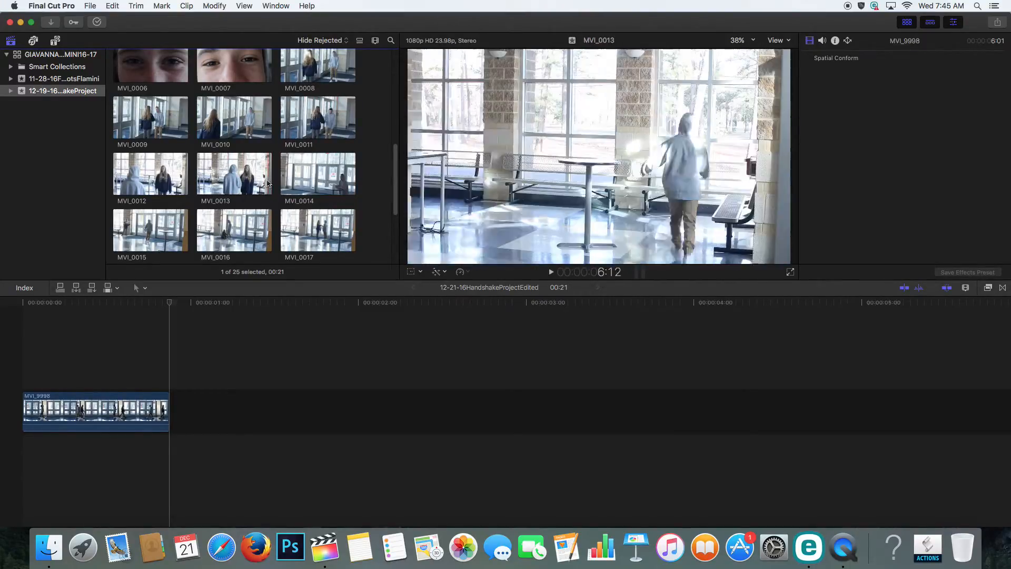
scroll(334, 176, down, 3)
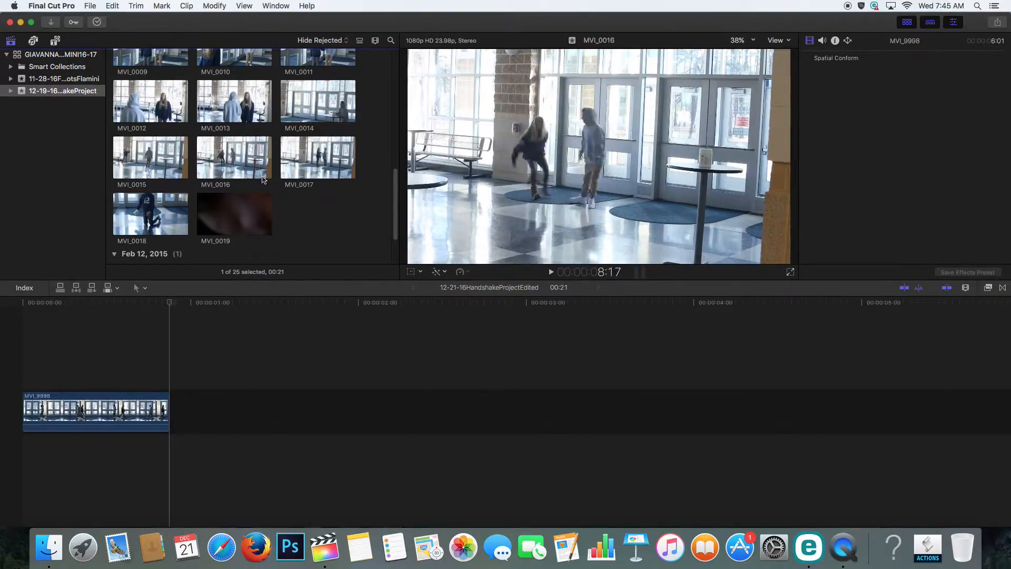
scroll(312, 171, up, 6)
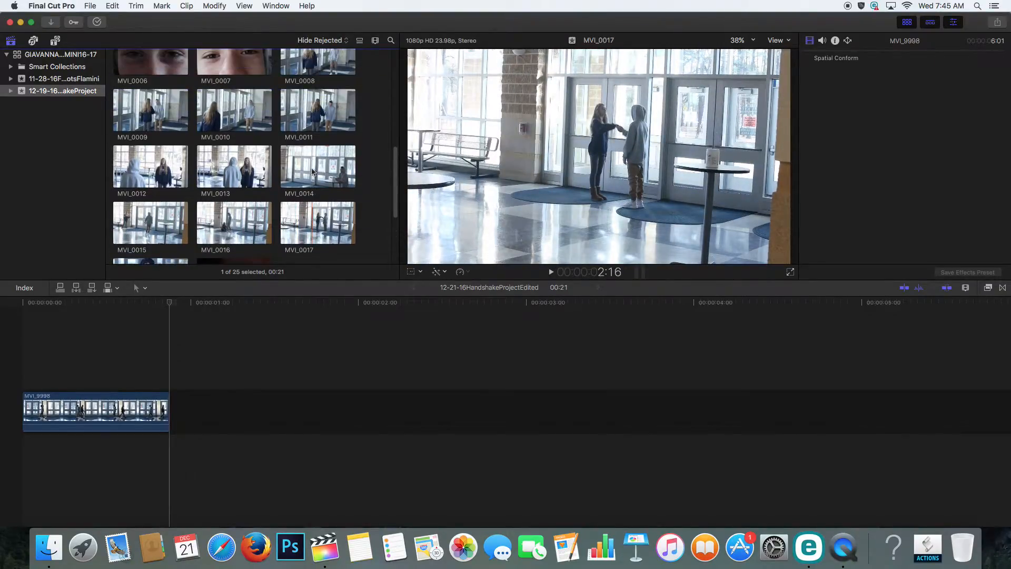
scroll(312, 172, up, 6)
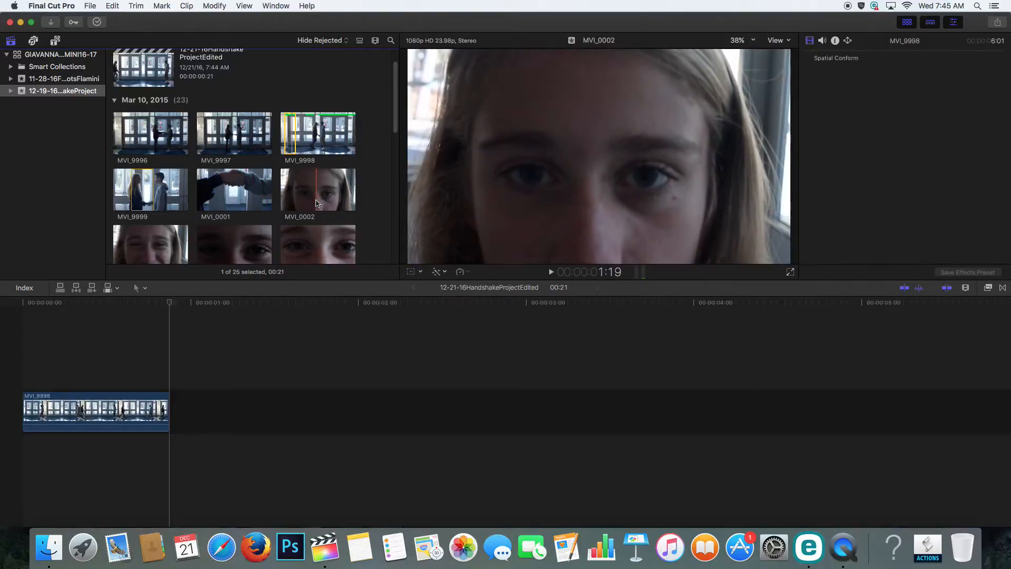
scroll(184, 246, down, 3)
scroll(239, 158, up, 3)
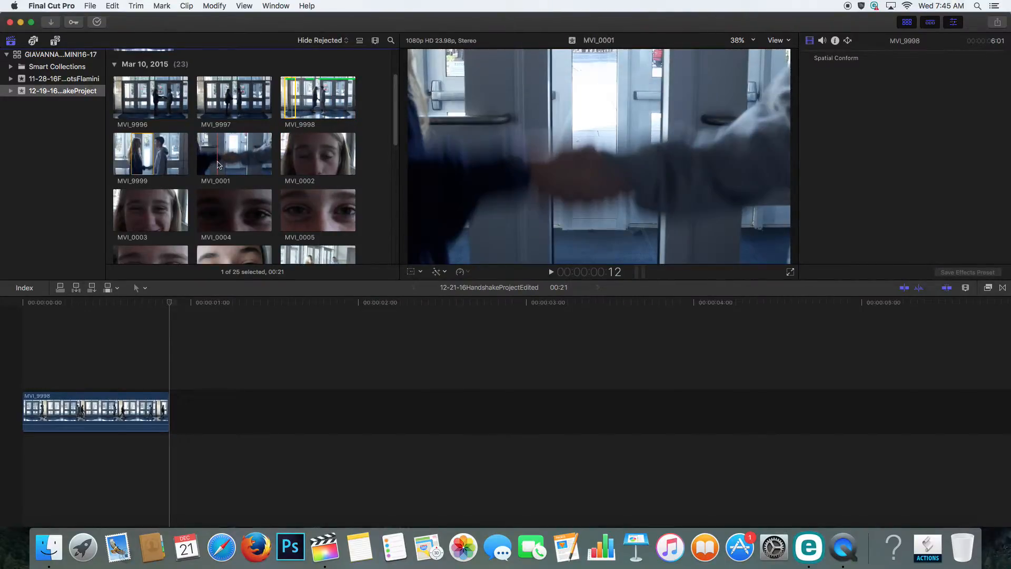
- Play the MVI_9998 clip in the storyline from the start of the timeline
click(45, 371)
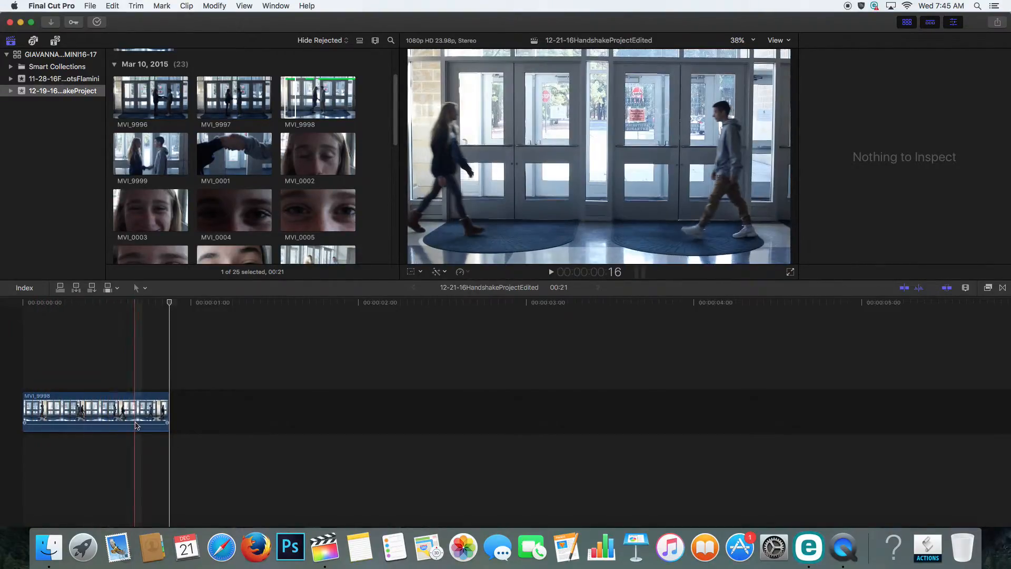
click(27, 316)
key(space)
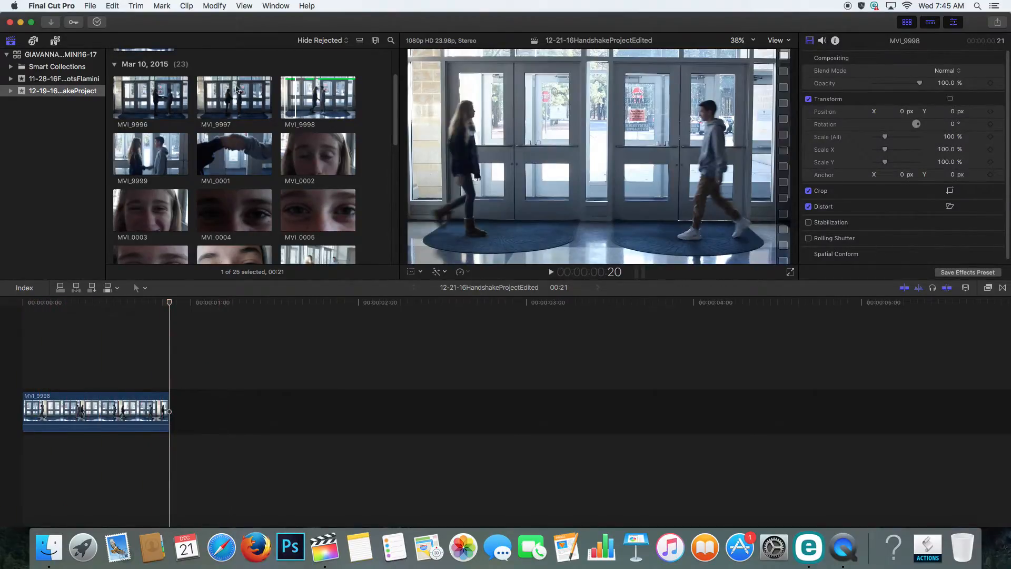
scroll(327, 105, down, 1)
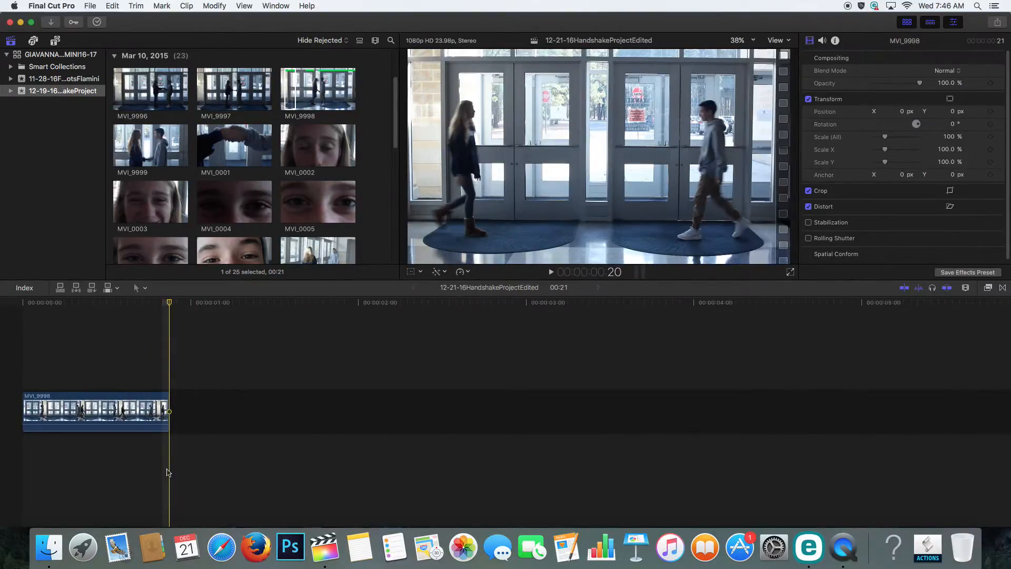
- Extend the end of the MVI_9998 clip in the storyline to a duration of 1:20
click(168, 406)
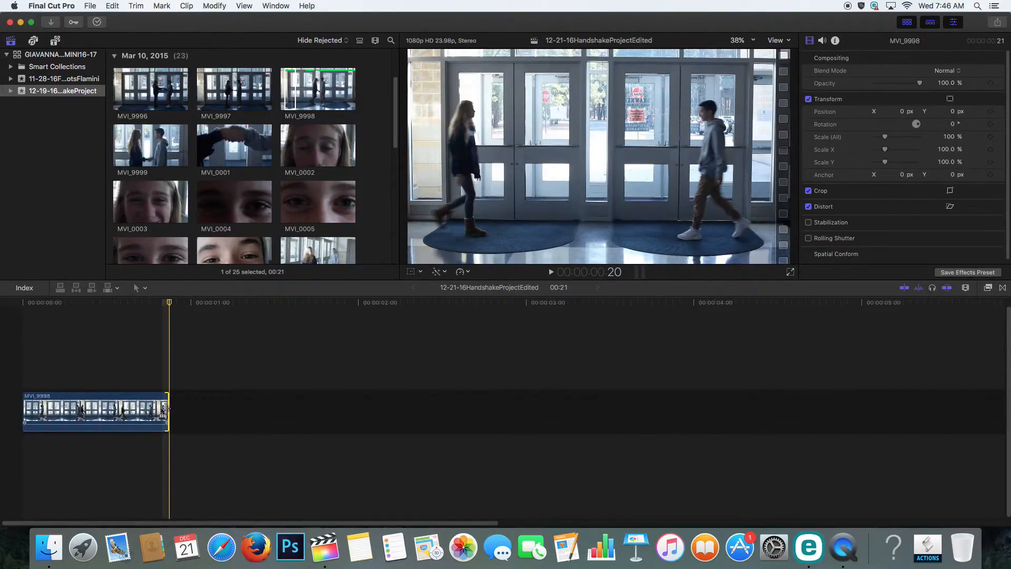
drag(167, 411, 322, 424)
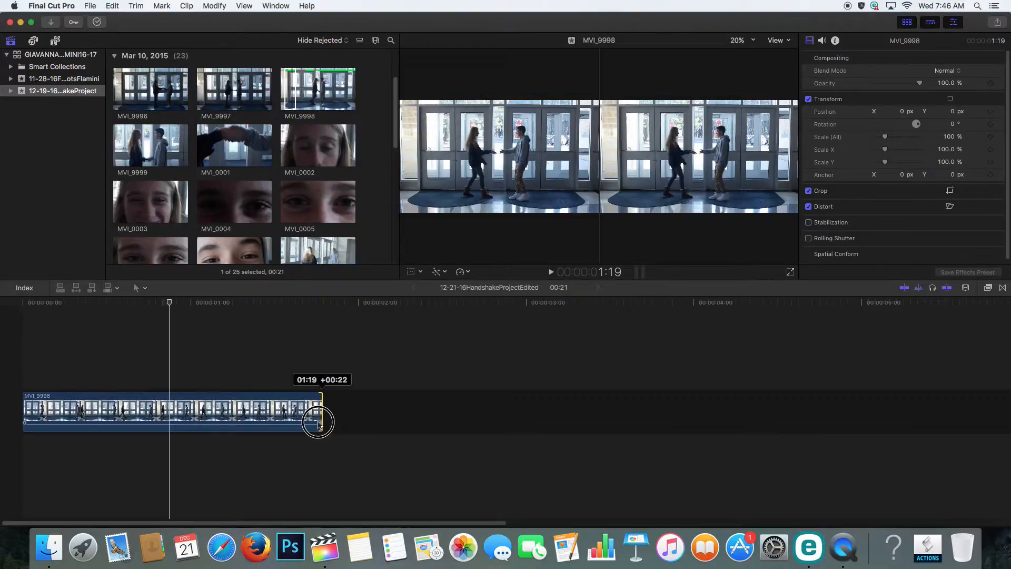
drag(319, 424, 328, 424)
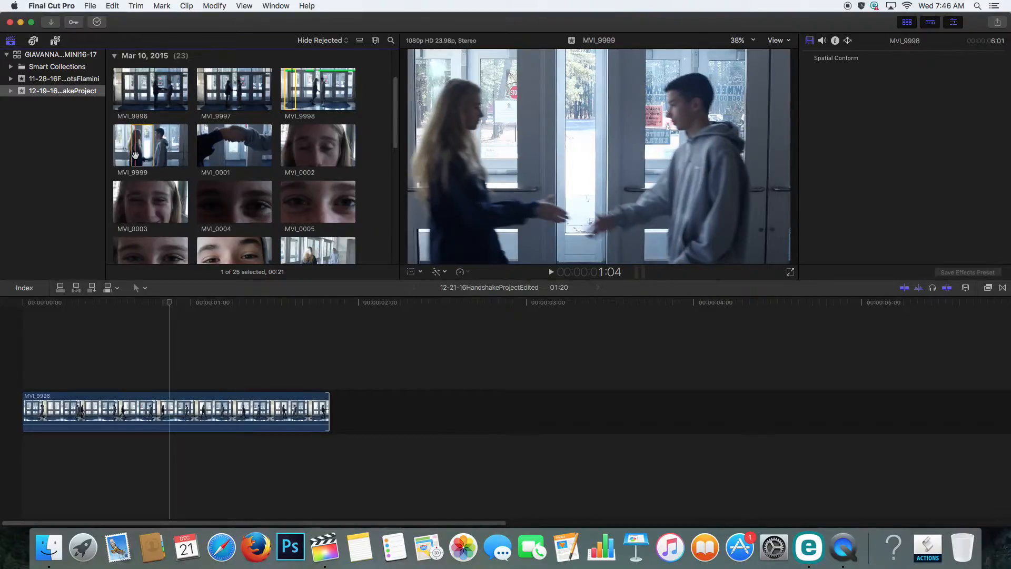
- Mark a 16-frame range of the handshake in MVI_9999 and append it to the storyline
click(134, 155)
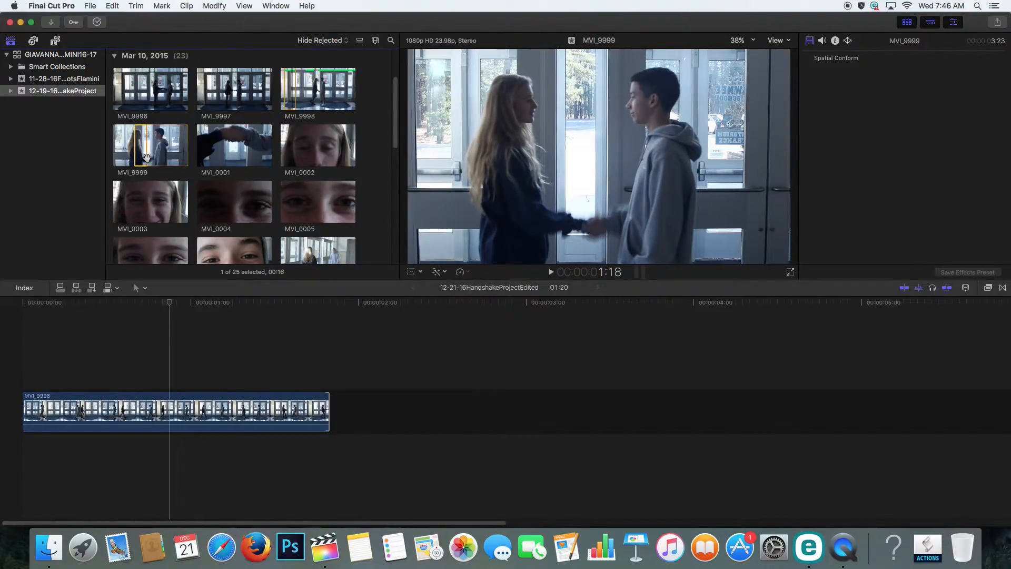
key(e)
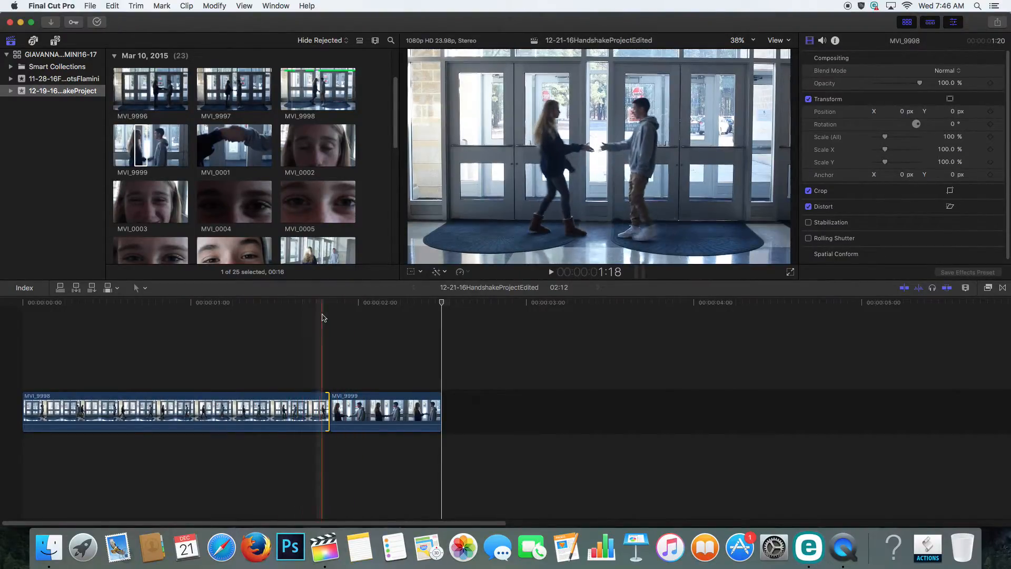
- Trim the start of the MVI_9999 storyline clip at 1:23, where the hands meet, leaving 13 frames
click(352, 308)
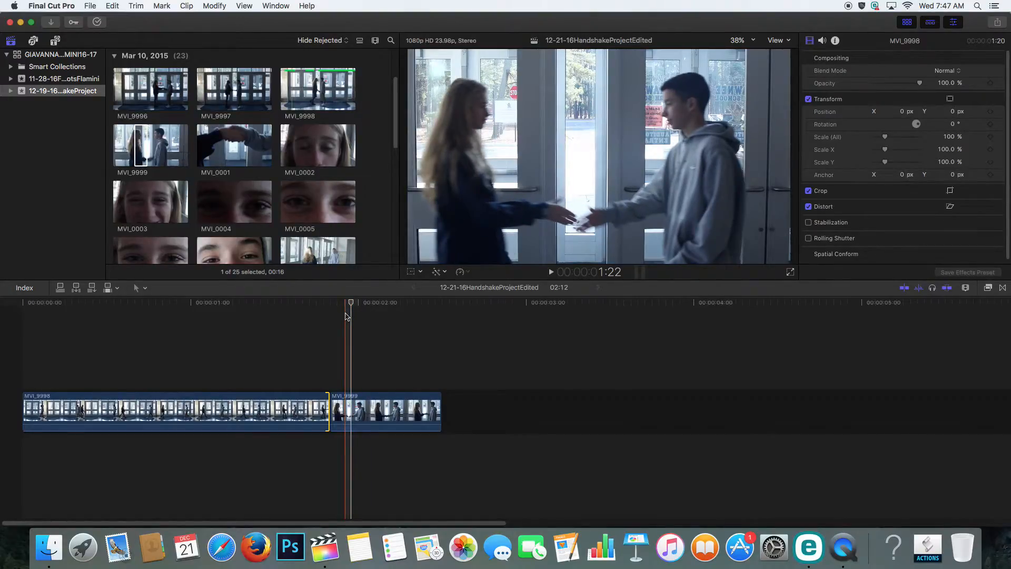
click(350, 311)
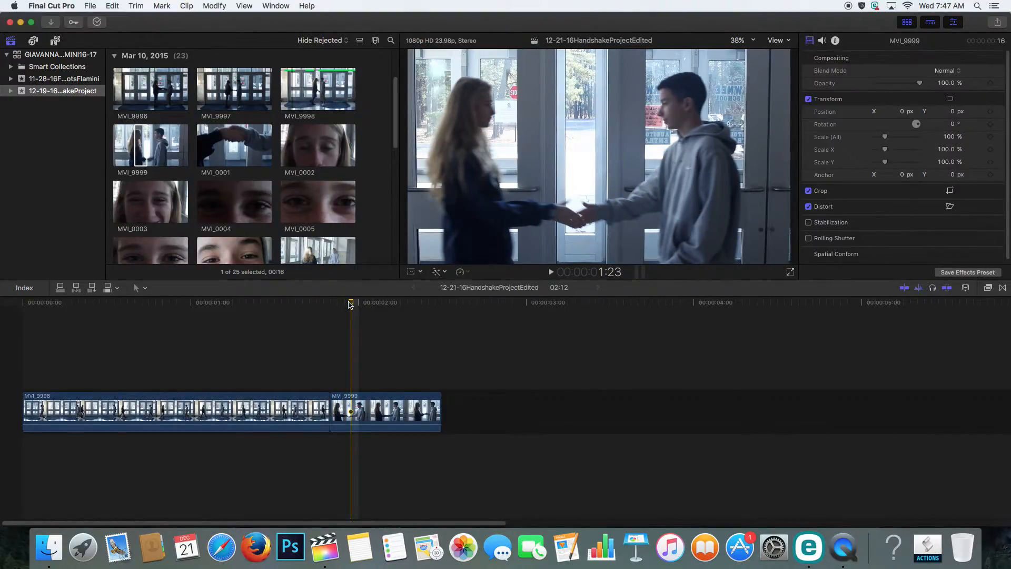
click(353, 416)
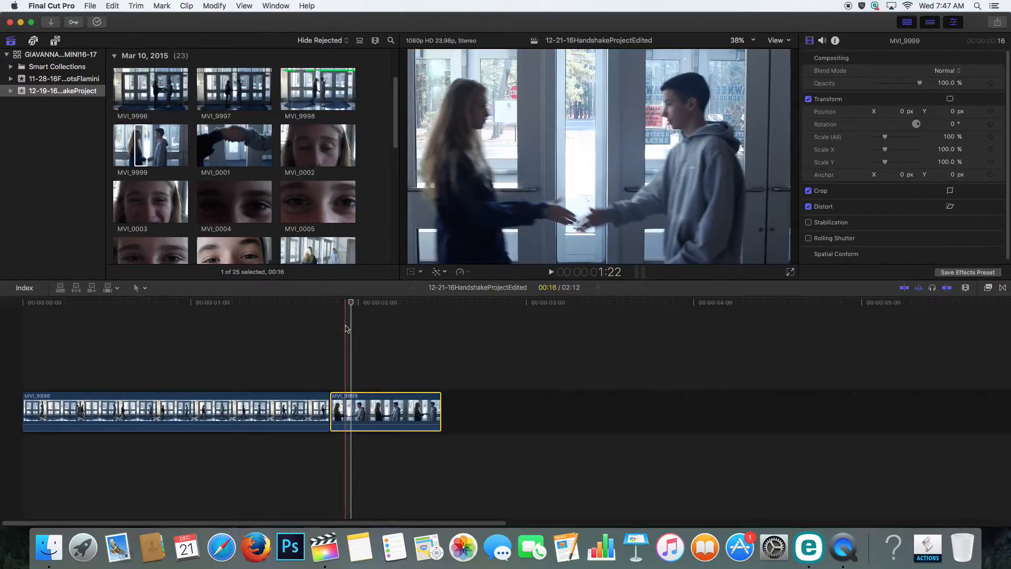
key(alt+bracketleft)
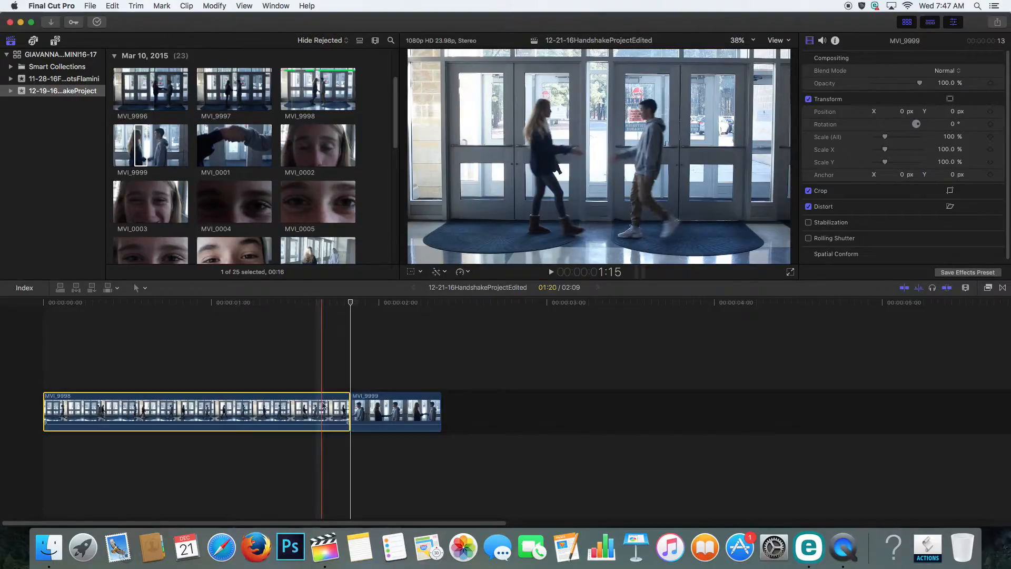
- Try trimming the end of MVI_9998 to 1:15, undo that trim, and play the MVI_9999 clip
key(alt+bracketright)
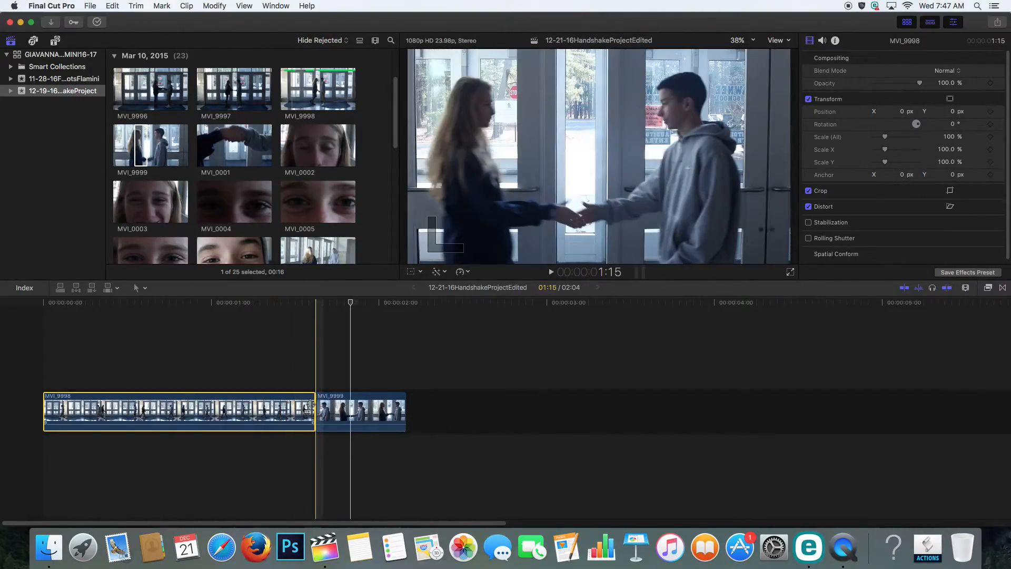
key(super+z)
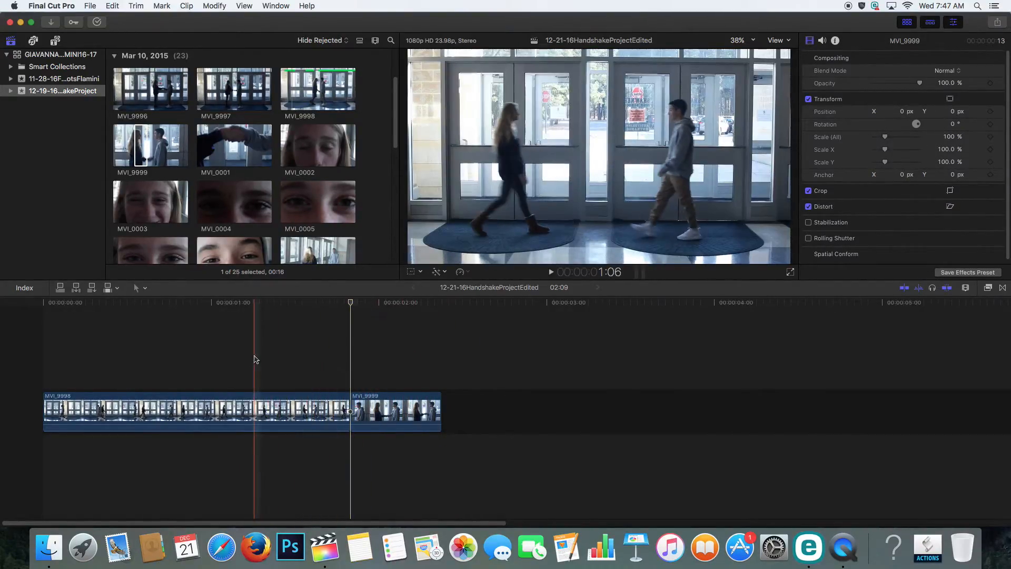
click(354, 408)
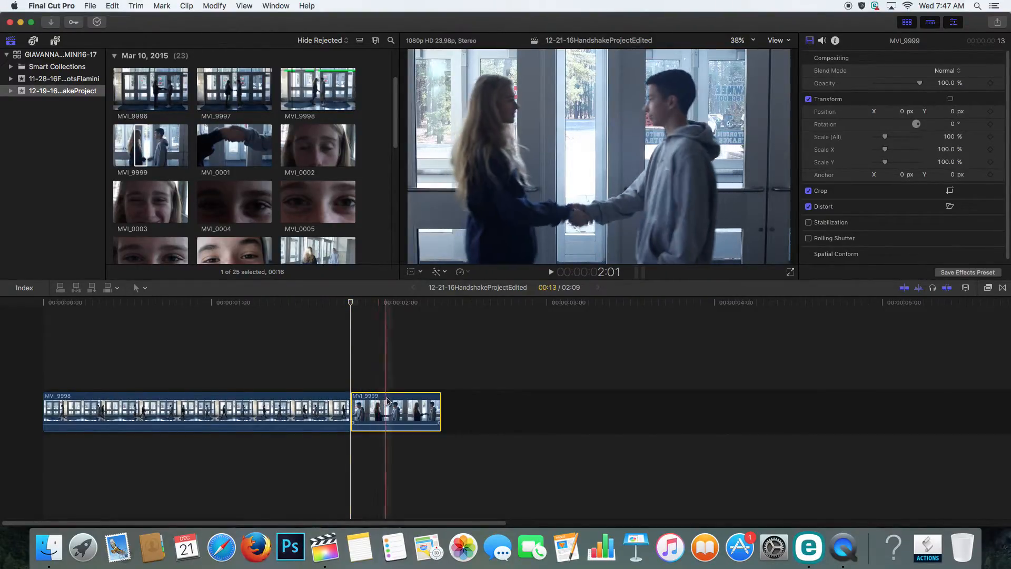
key(space)
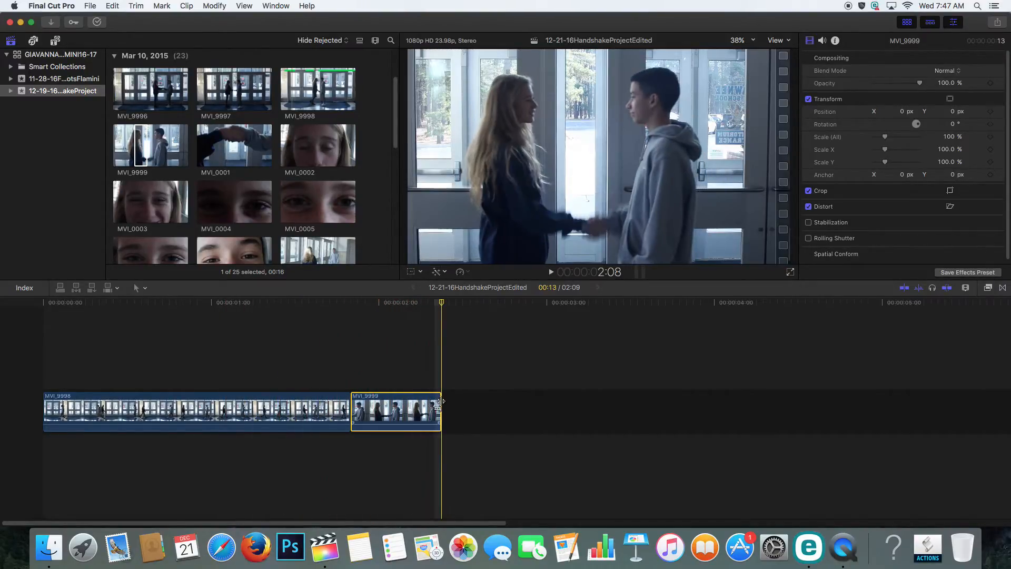
- Append a 12-frame range of the MVI_0001 handshake close-up to the storyline, and play the edit from 1:14
click(273, 165)
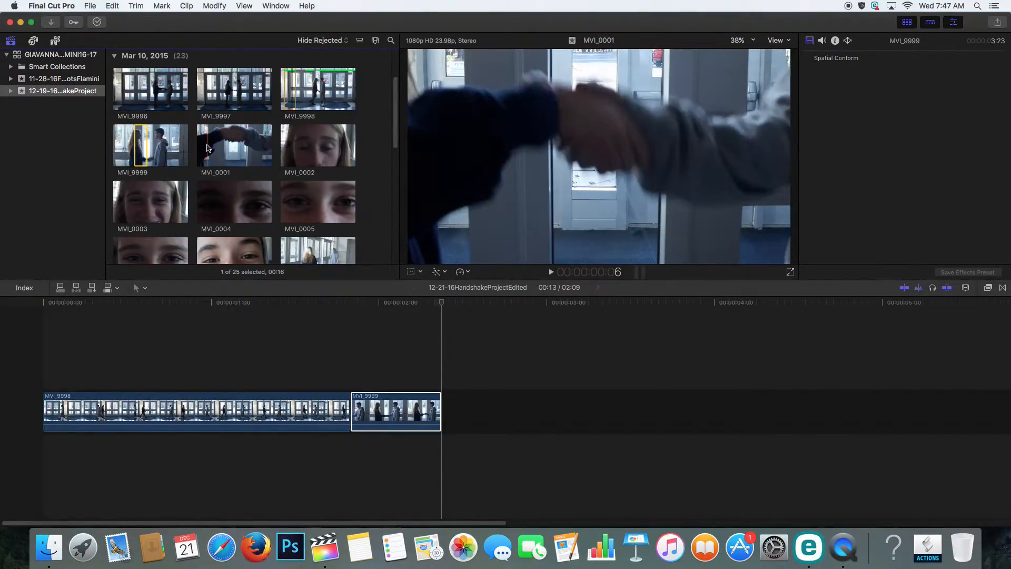
click(214, 152)
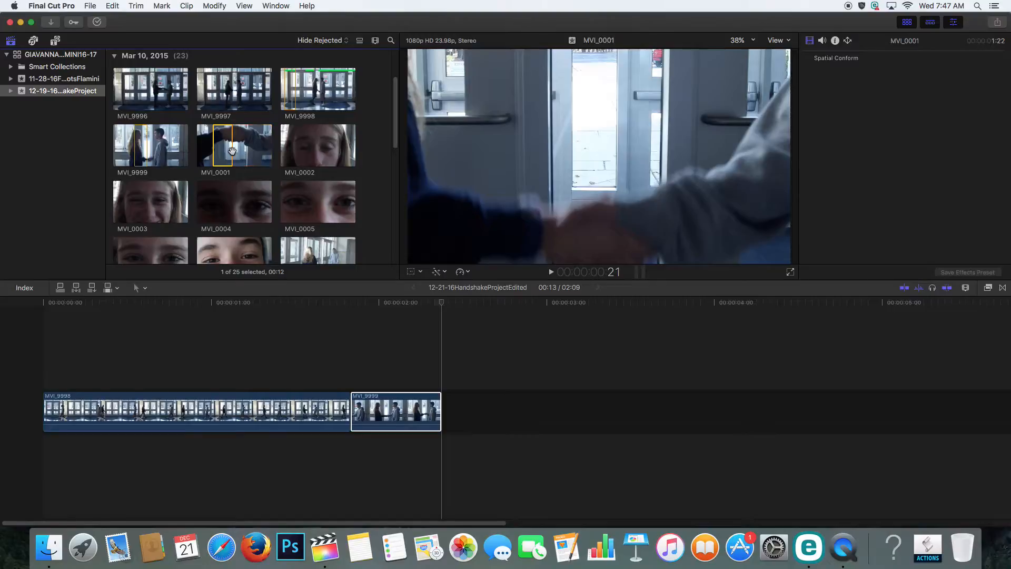
key(e)
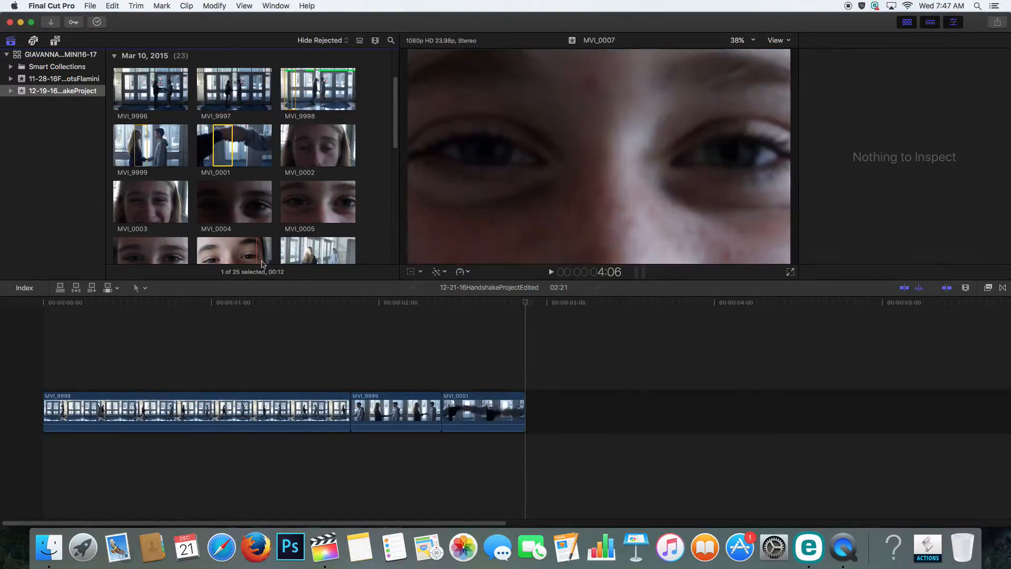
click(312, 304)
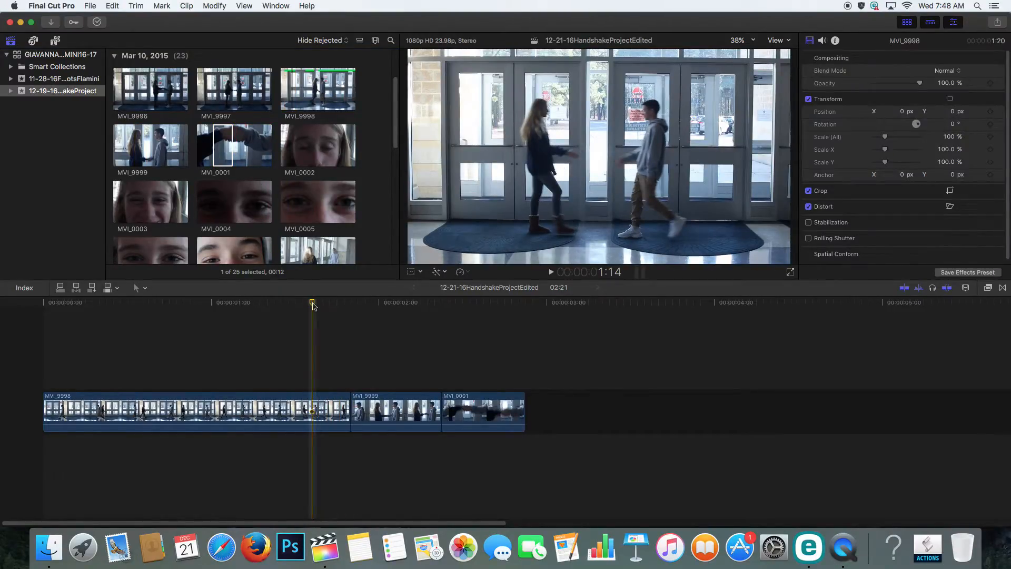
key(space)
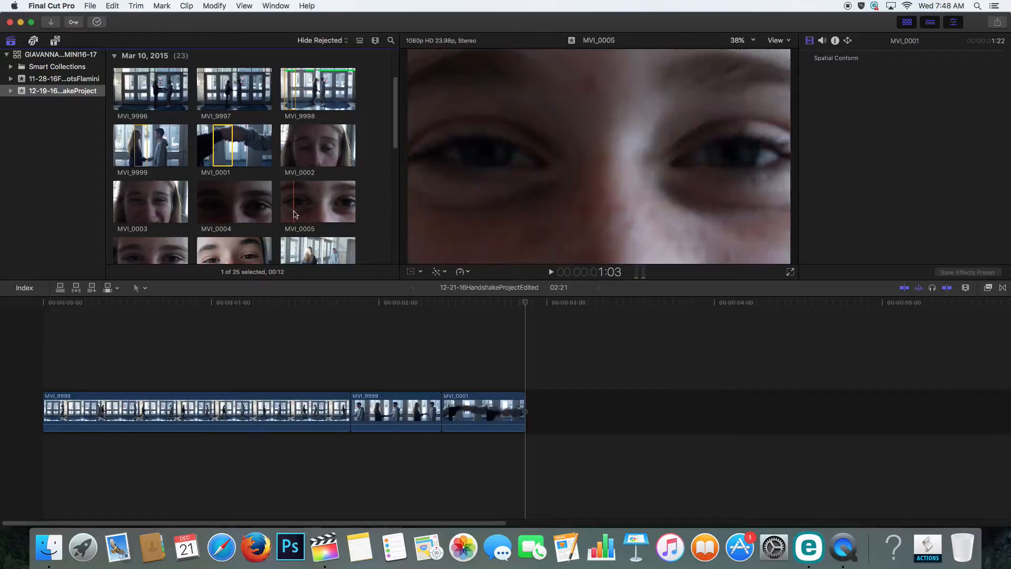
- Append a 1:20 range of the MVI_0006 eye close-up to the storyline and play it
scroll(164, 224, down, 3)
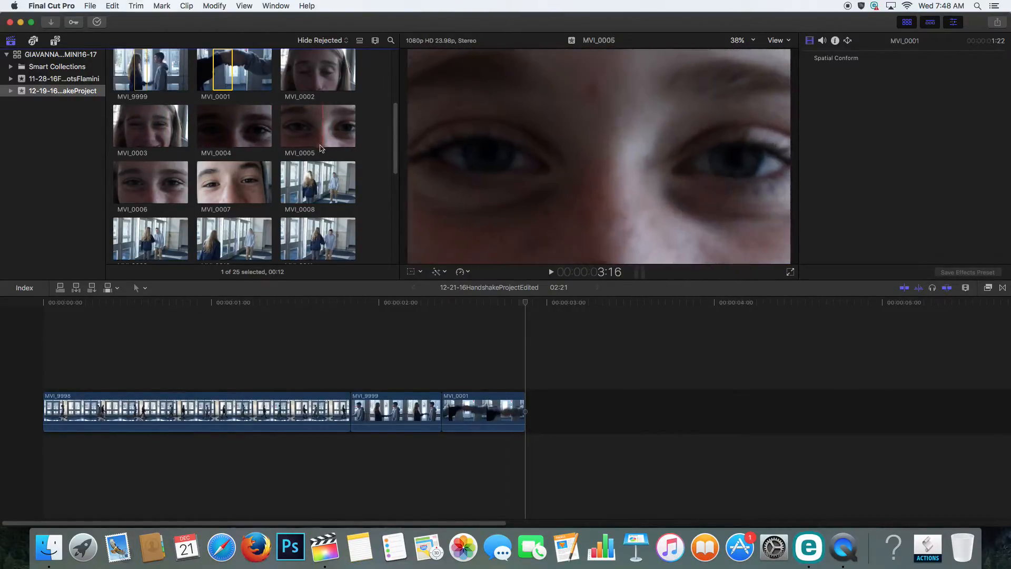
click(147, 198)
key(o)
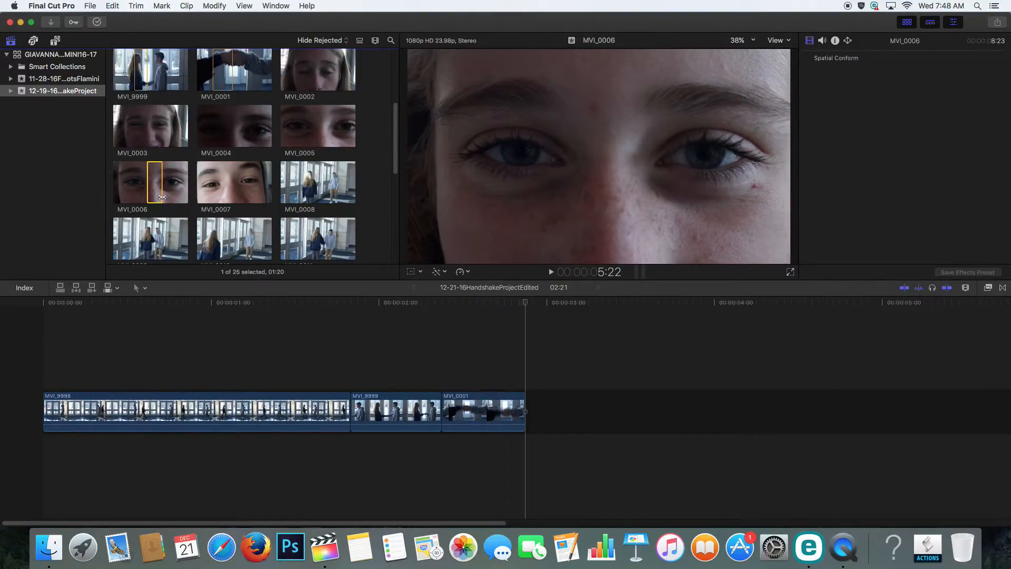
key(e)
click(528, 396)
key(space)
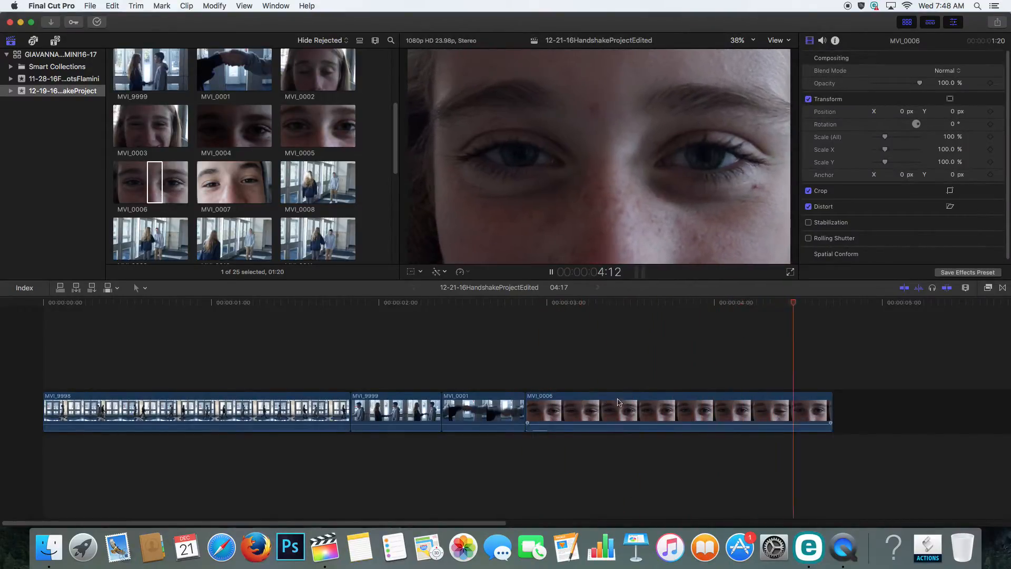
key(space)
- Trim the start of the MVI_0006 storyline clip to leave 17 frames, and play the cut from MVI_0001 into it
click(653, 414)
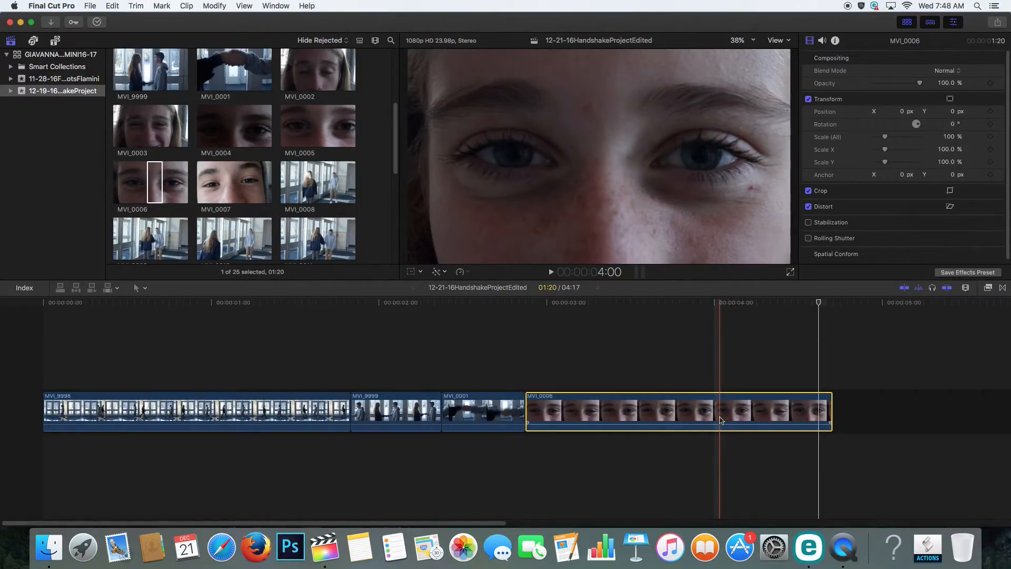
key(alt+bracketleft)
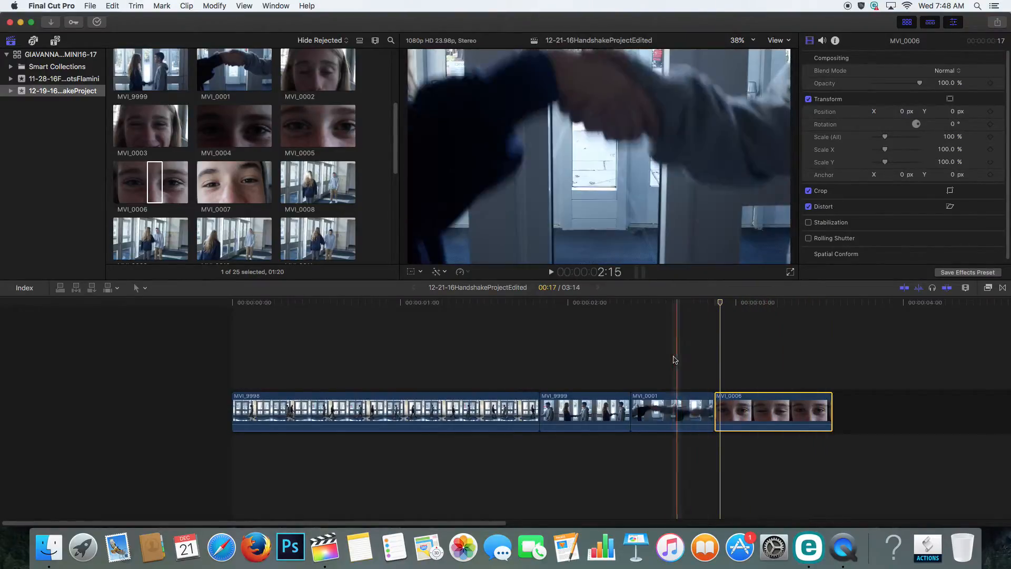
key(space)
key(space)
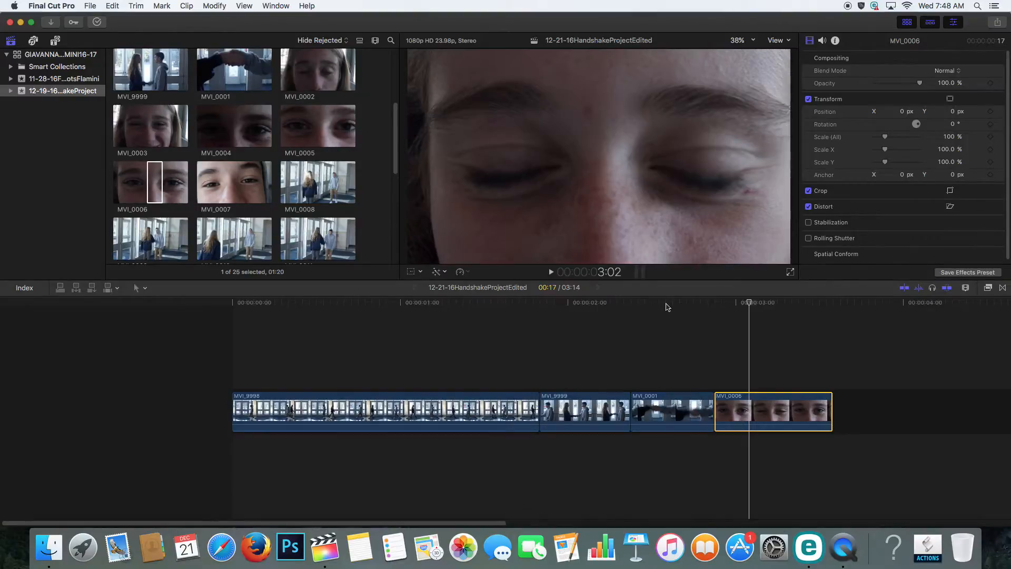
drag(715, 410, 752, 411)
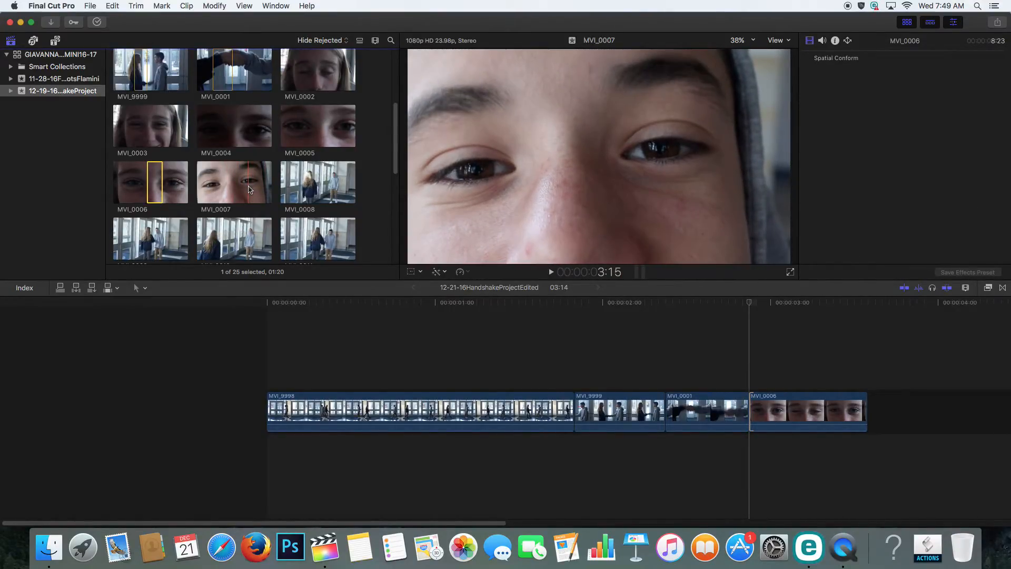
- Append an 18-frame range of the MVI_0007 eye close-up, starting at 3:15, and play the end of the edit
key(i)
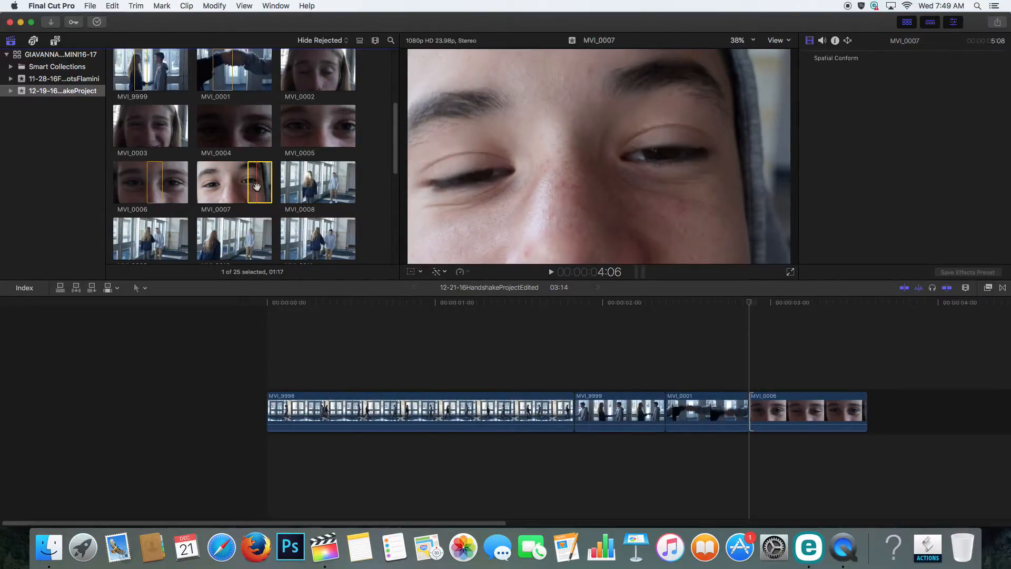
key(e)
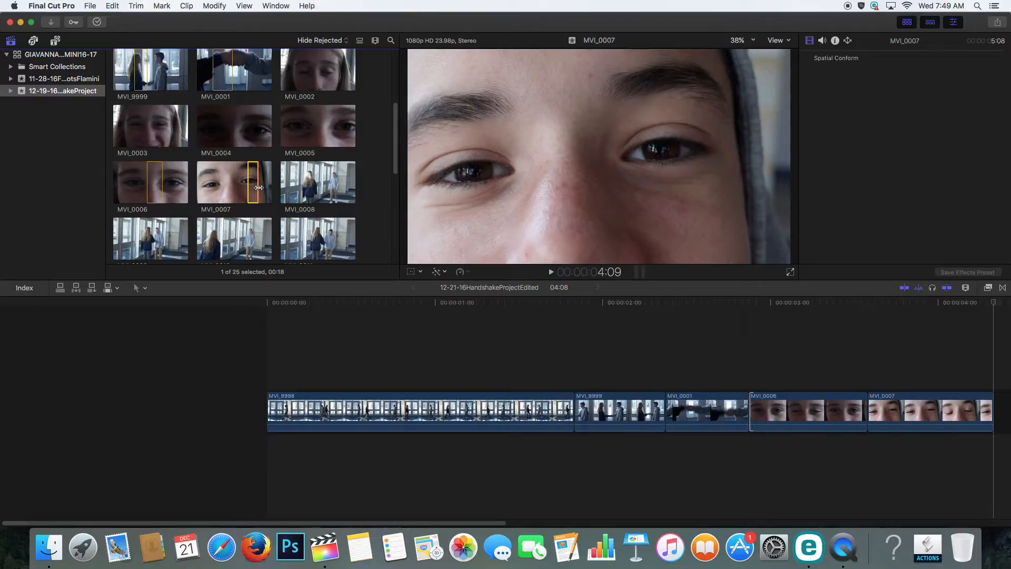
click(702, 301)
key(space)
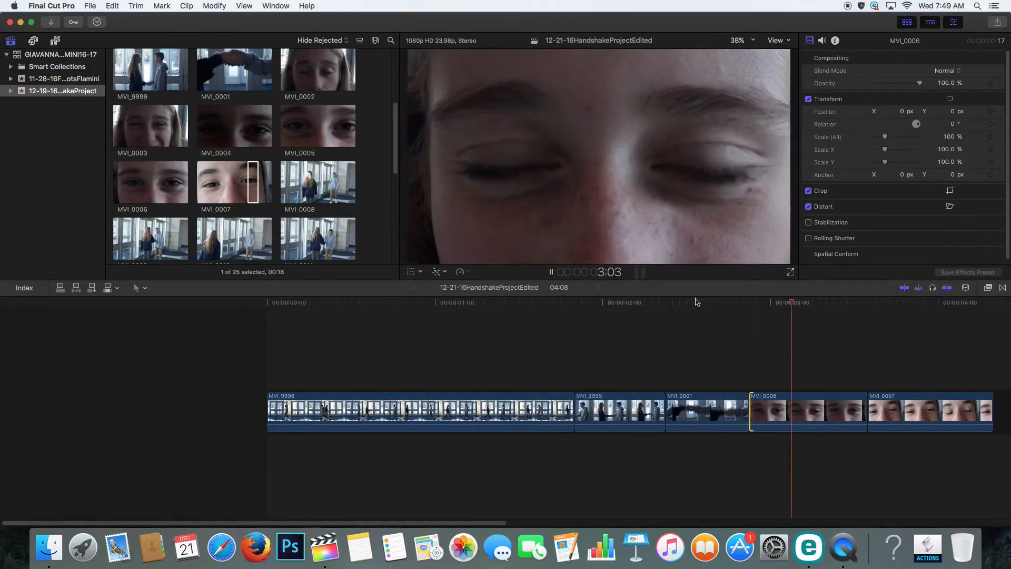
- Compare the durations of the two eye close-ups, and set the MVI_0007 clip's duration to 17 frames to match MVI_0006
scroll(851, 369, right, 3)
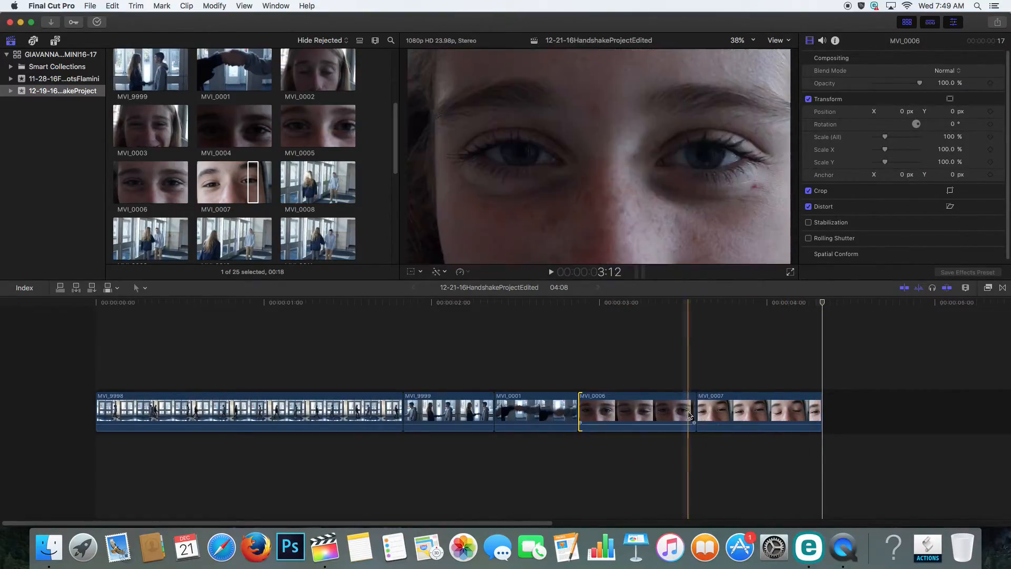
click(636, 405)
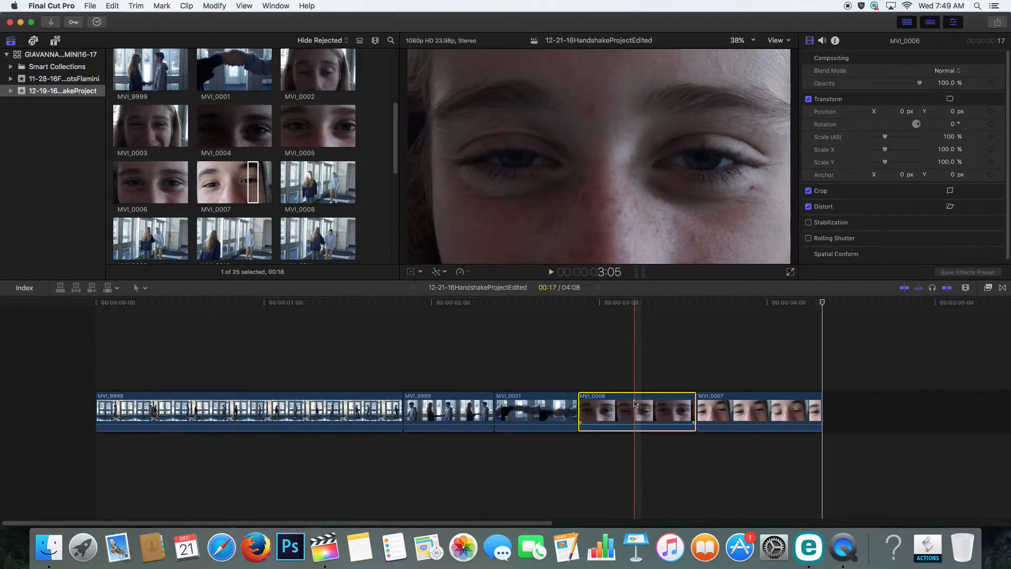
click(722, 411)
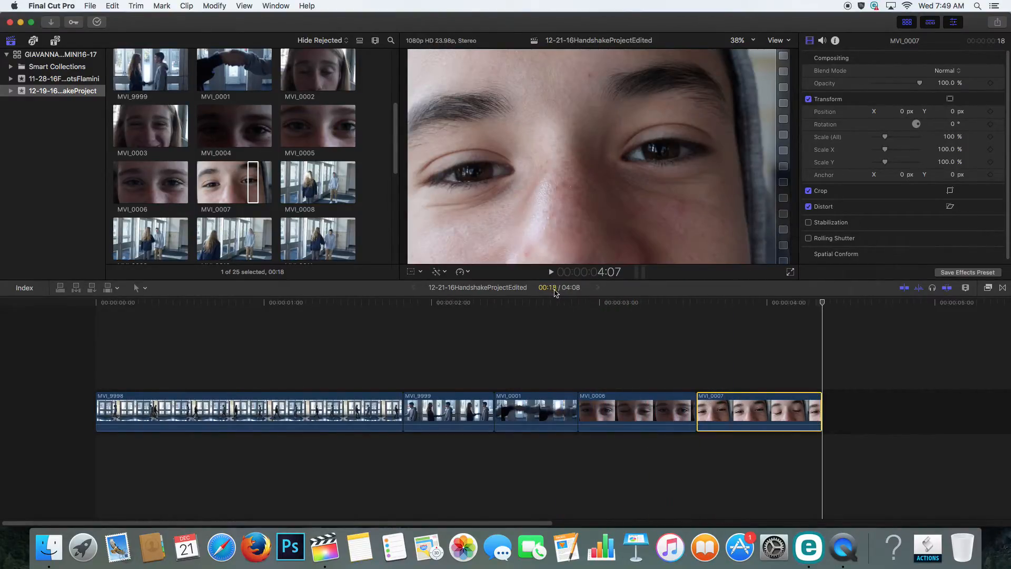
click(640, 408)
key(ctrl+d)
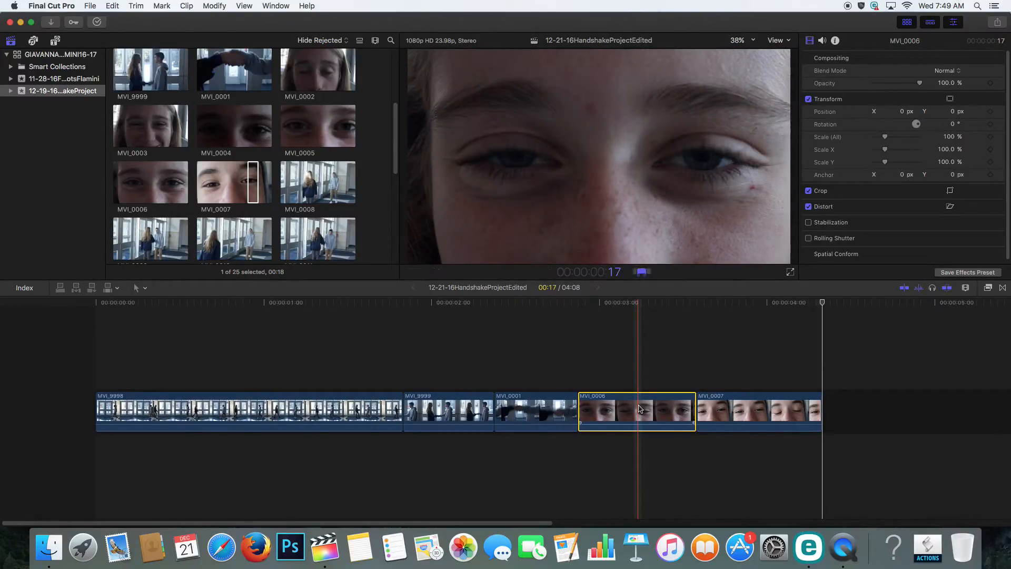
click(745, 412)
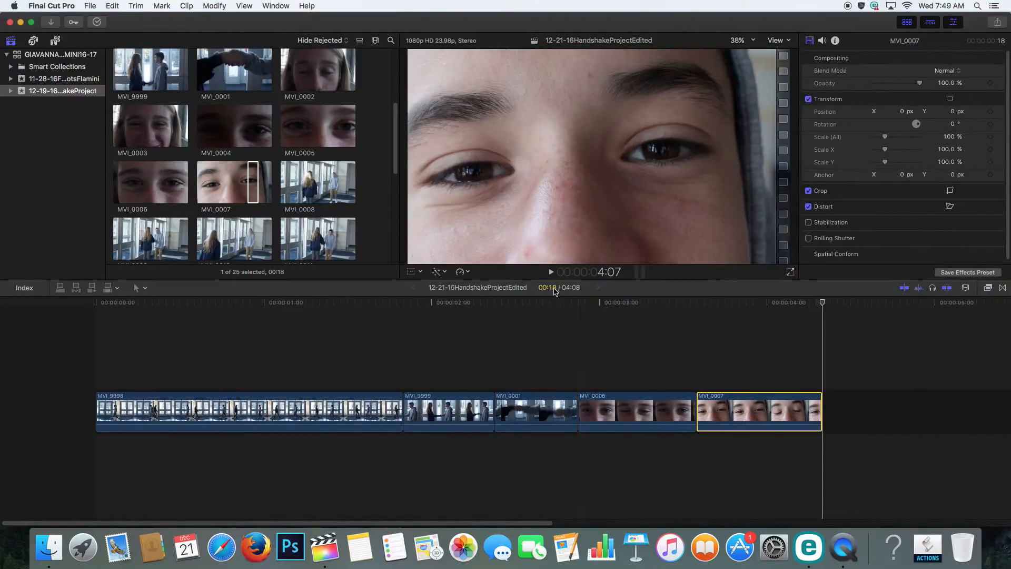
key(ctrl+d)
key(Return)
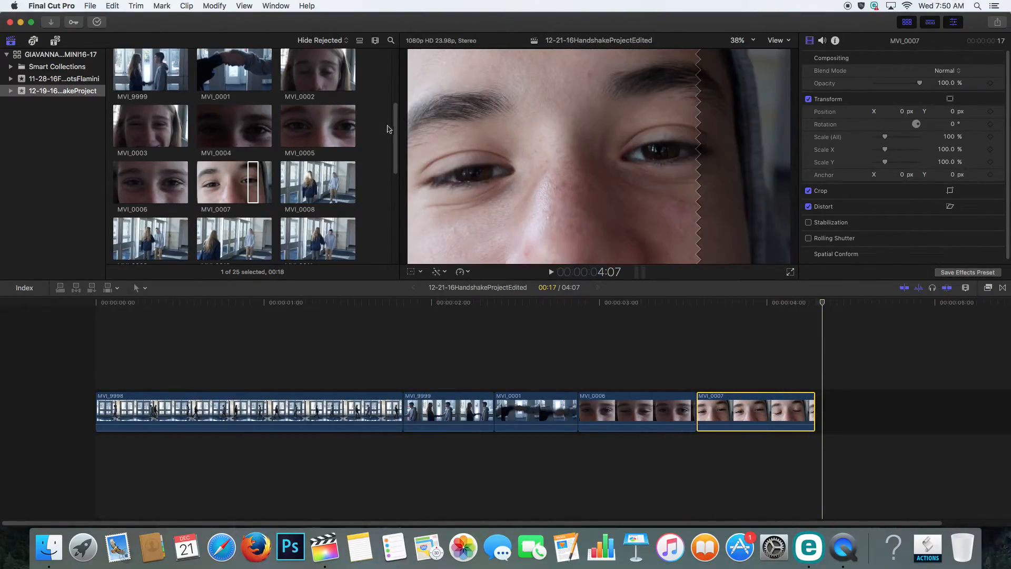
- Append a 1:03 range of MVI_9999, ending at 3:03, after the MVI_0007 close-up and play the edit
drag(396, 140, 395, 109)
click(162, 131)
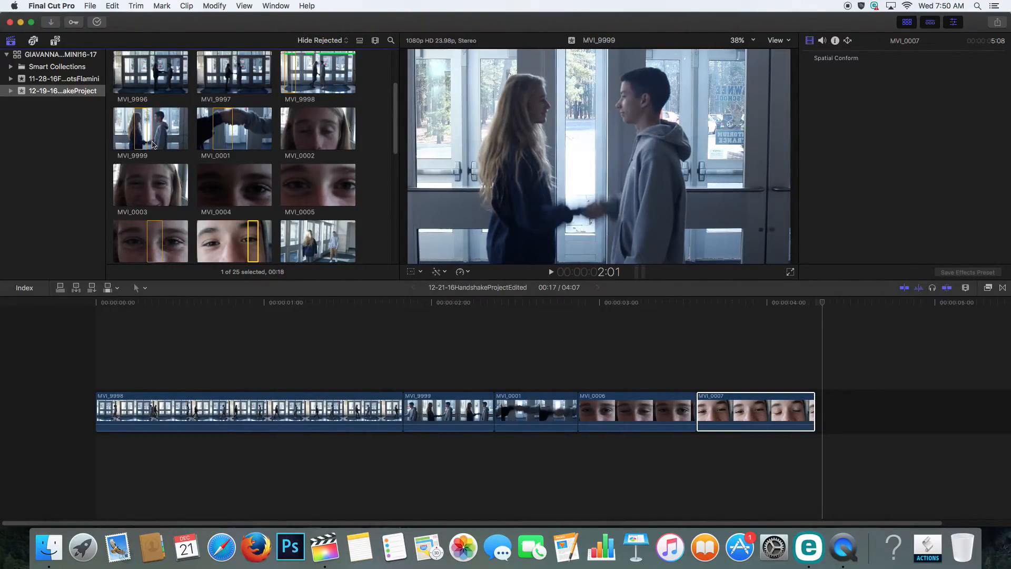
key(i)
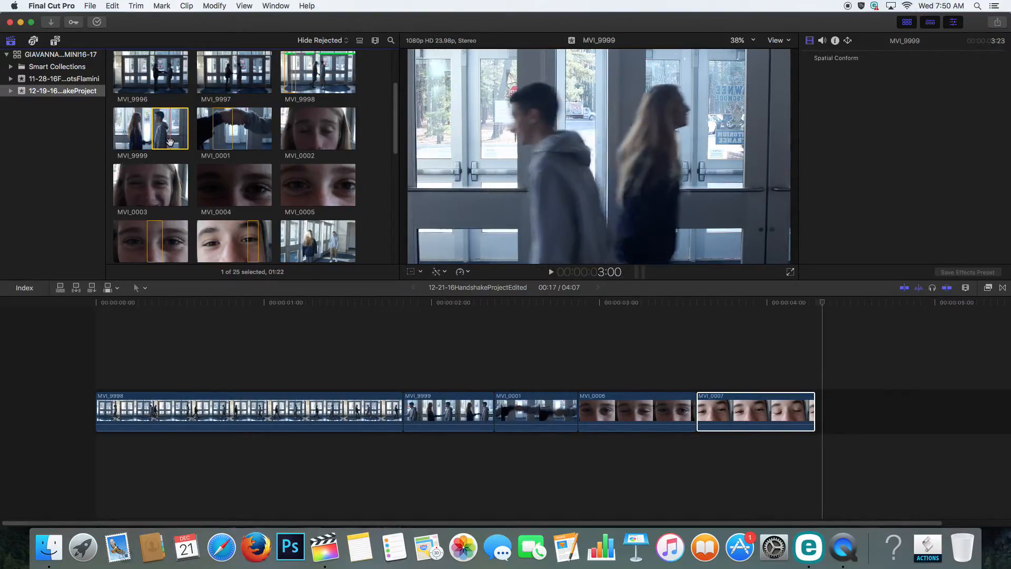
key(o)
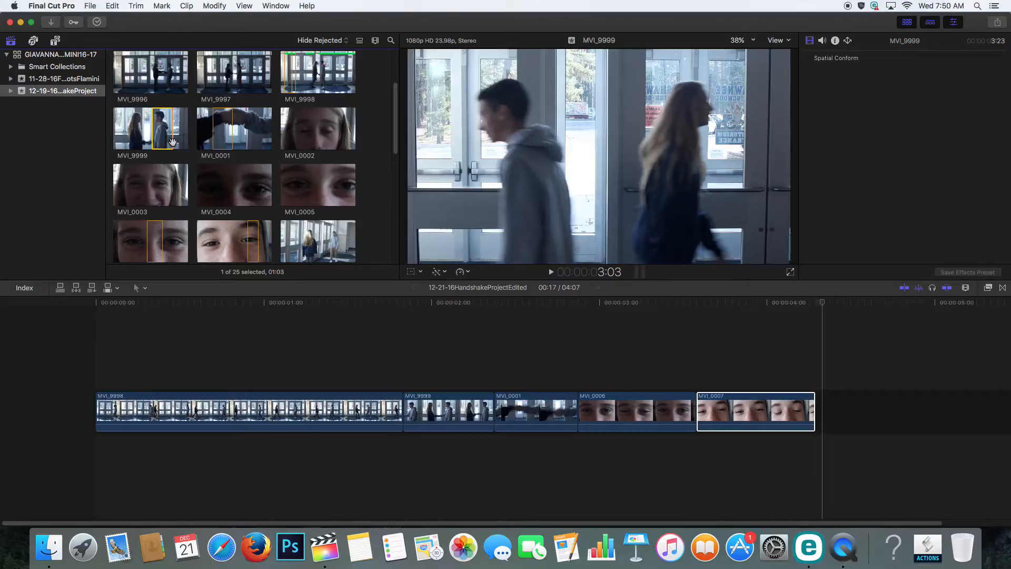
key(e)
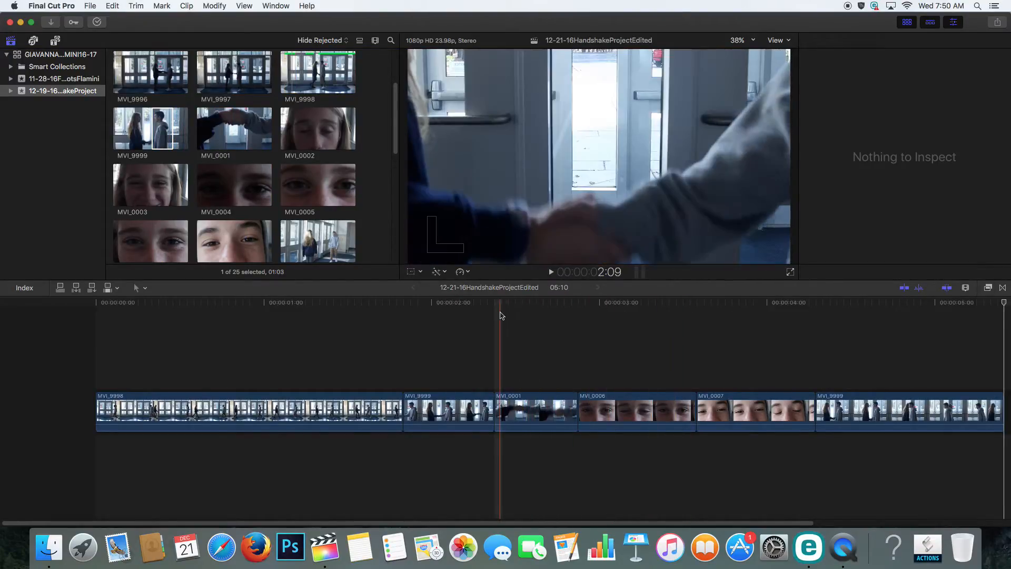
key(space)
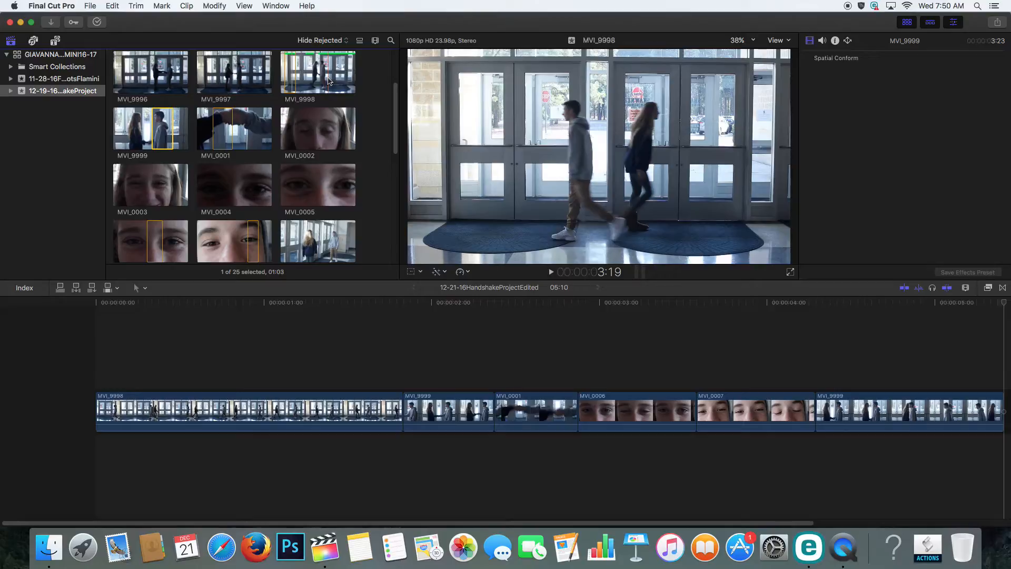
- Append the final 2:05 of MVI_9998 to the storyline, and fit the whole project in the timeline
click(330, 80)
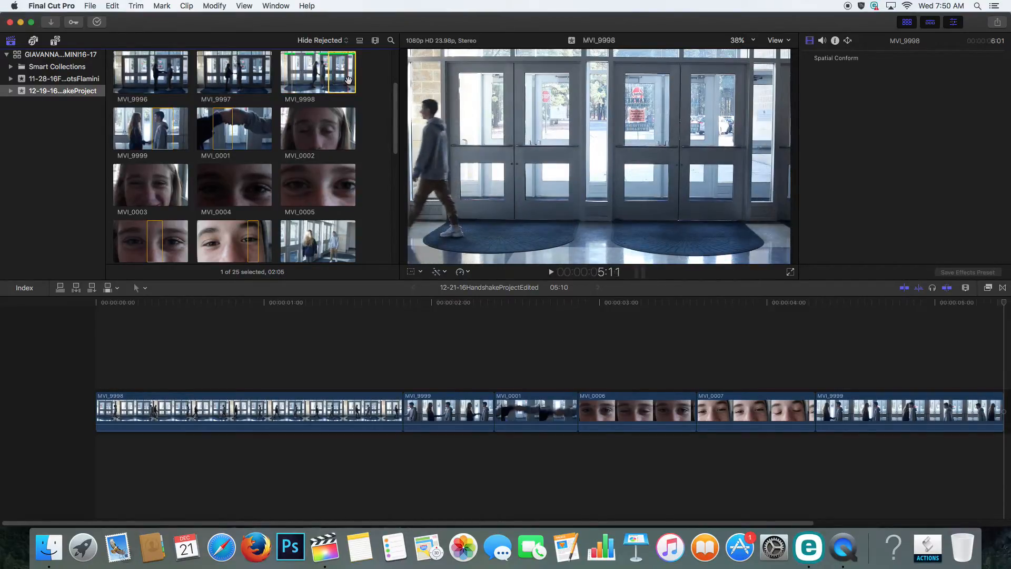
key(e)
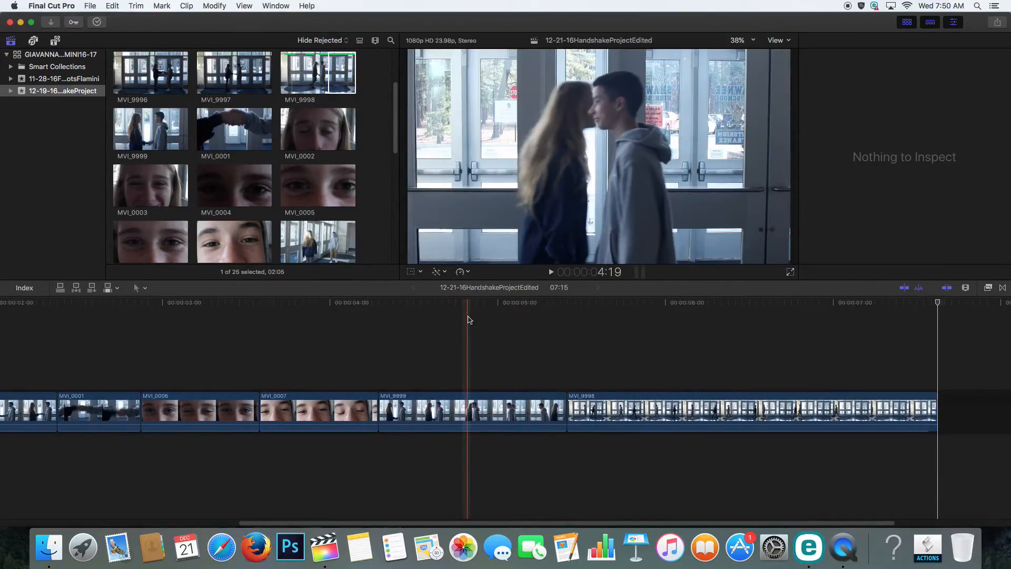
key(shift+z)
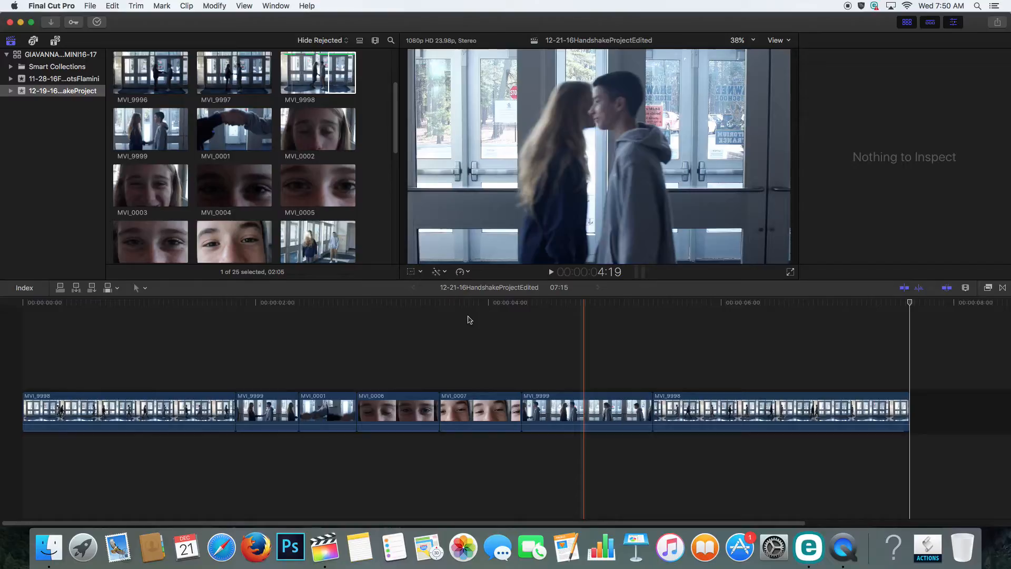
- Play the edit from the start to check the cut from the second MVI_9999 clip into the closing MVI_9998 clip
key(Home)
key(super+4)
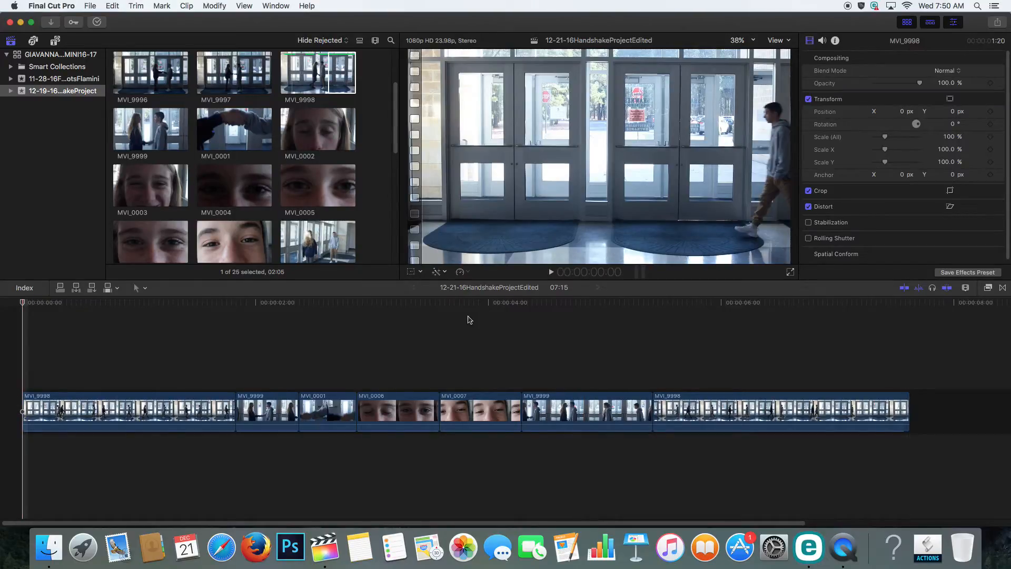
key(space)
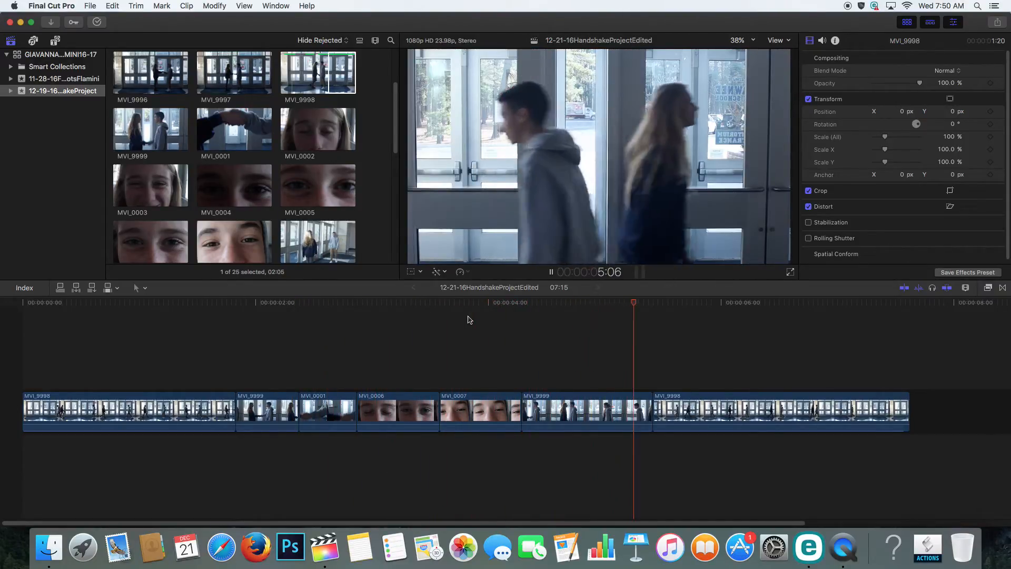
key(space)
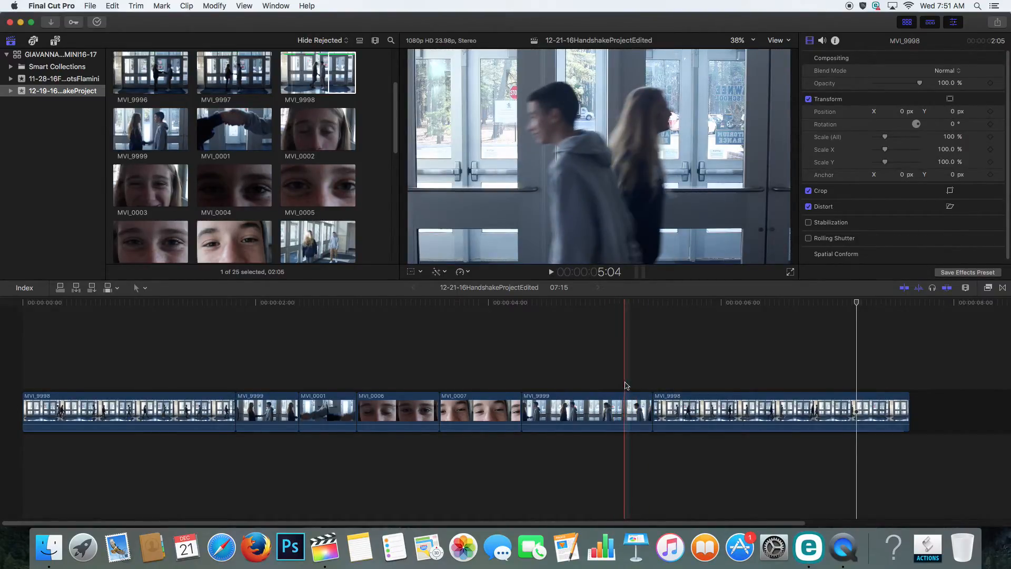
- Roll the cut between the last MVI_9999 and MVI_9998 clips 9 frames earlier with the Trim tool, and play across it
click(142, 288)
click(151, 304)
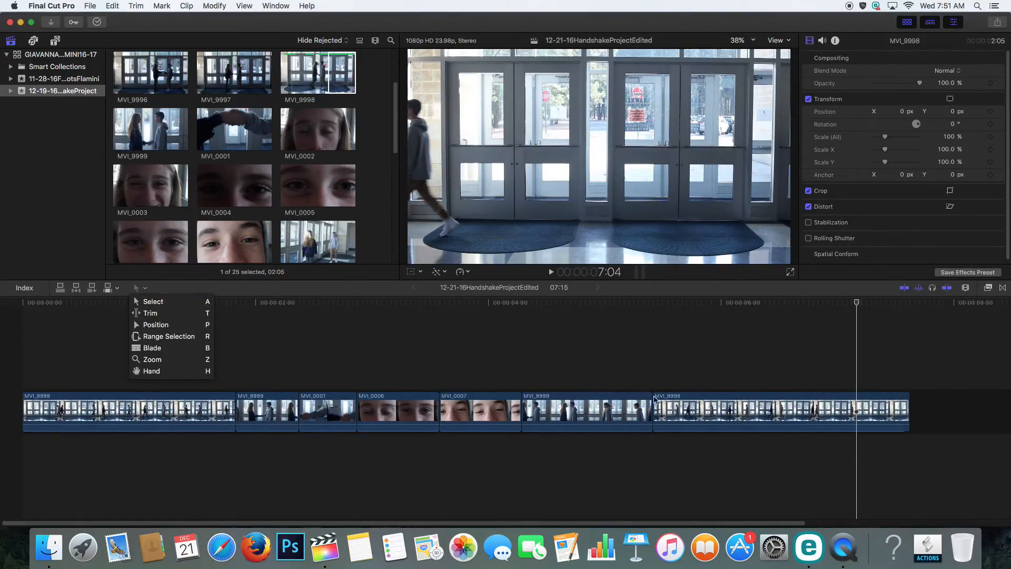
click(672, 412)
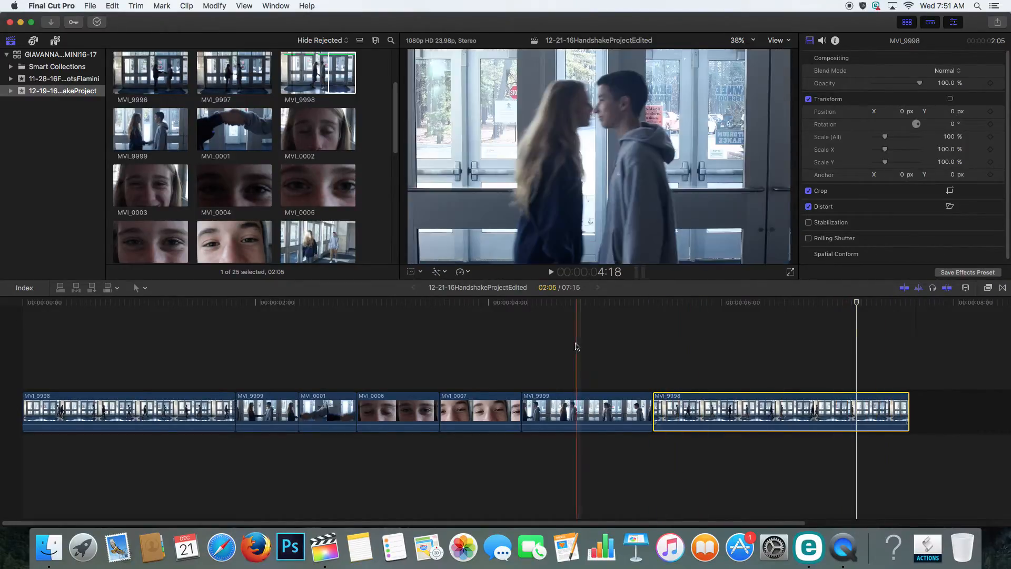
click(137, 287)
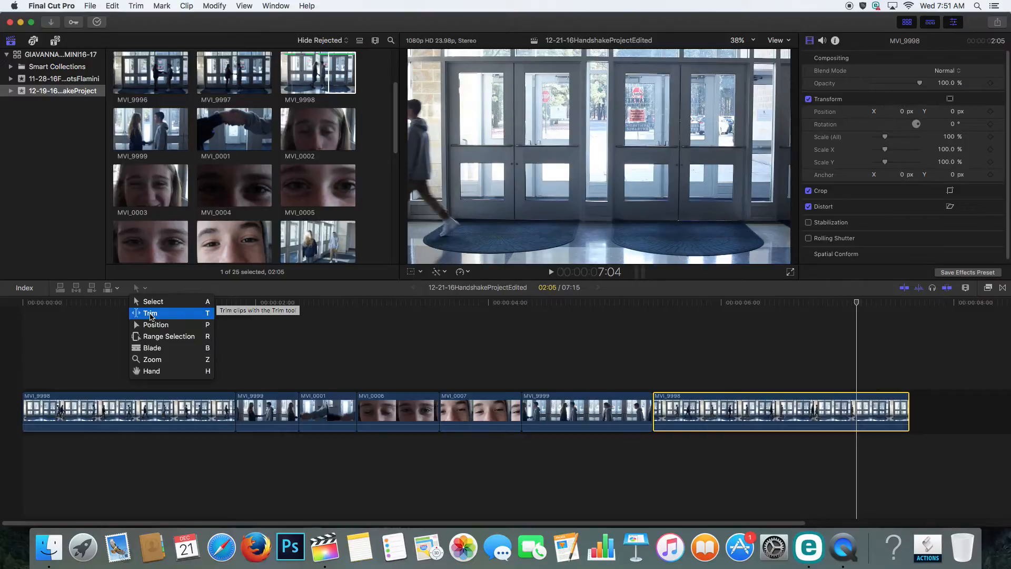
click(150, 314)
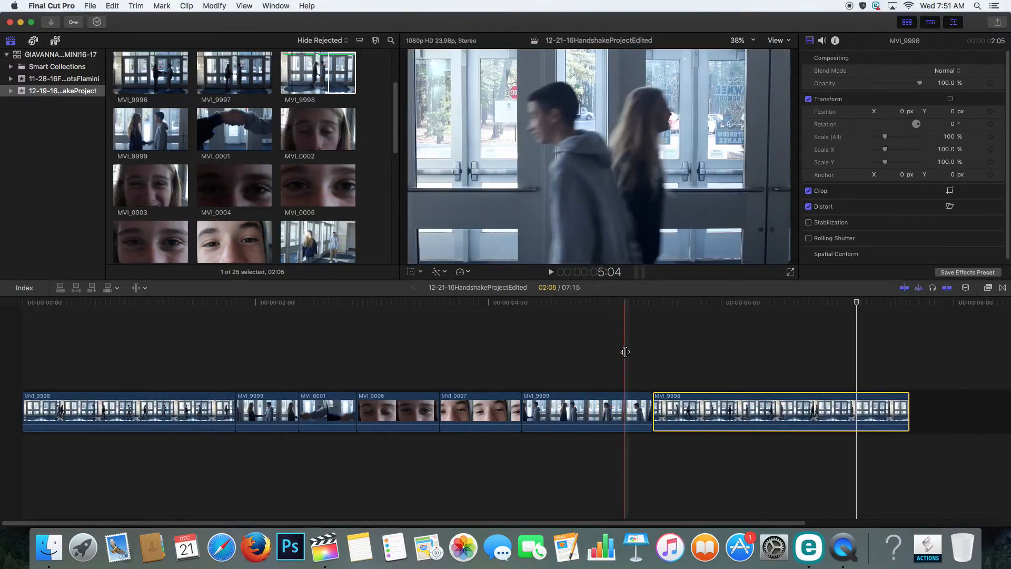
click(650, 411)
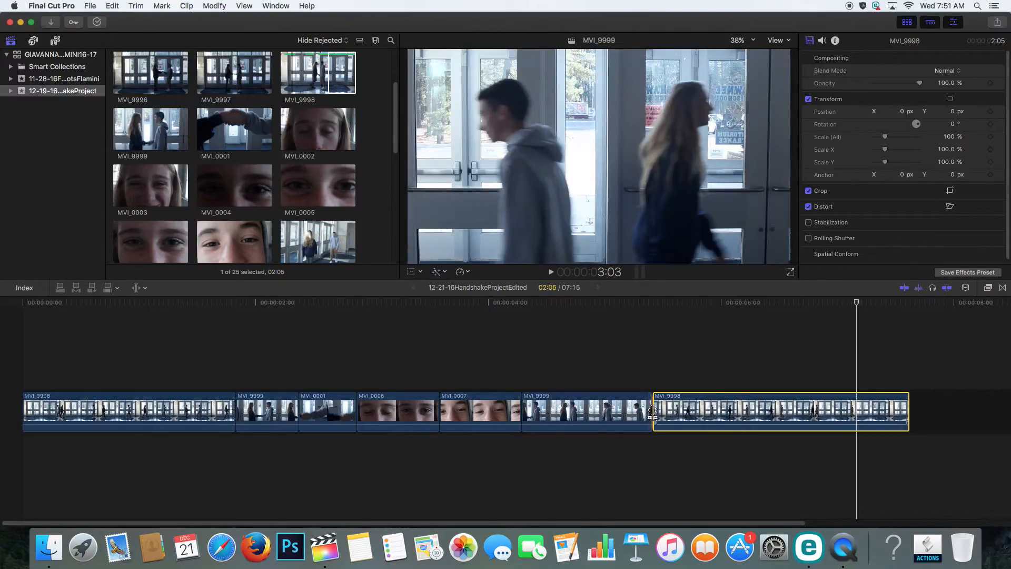
drag(653, 411, 606, 419)
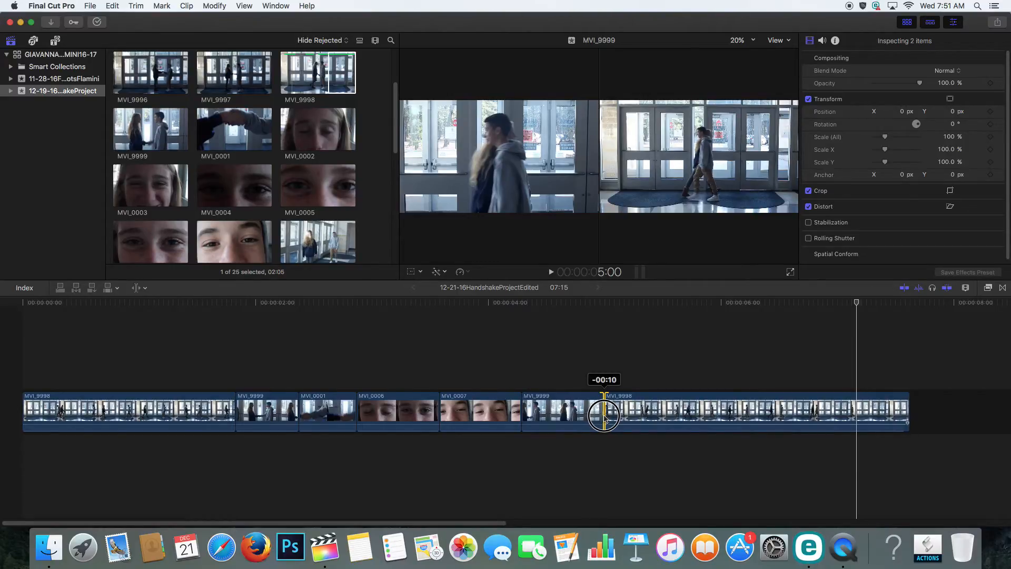
drag(607, 418, 610, 418)
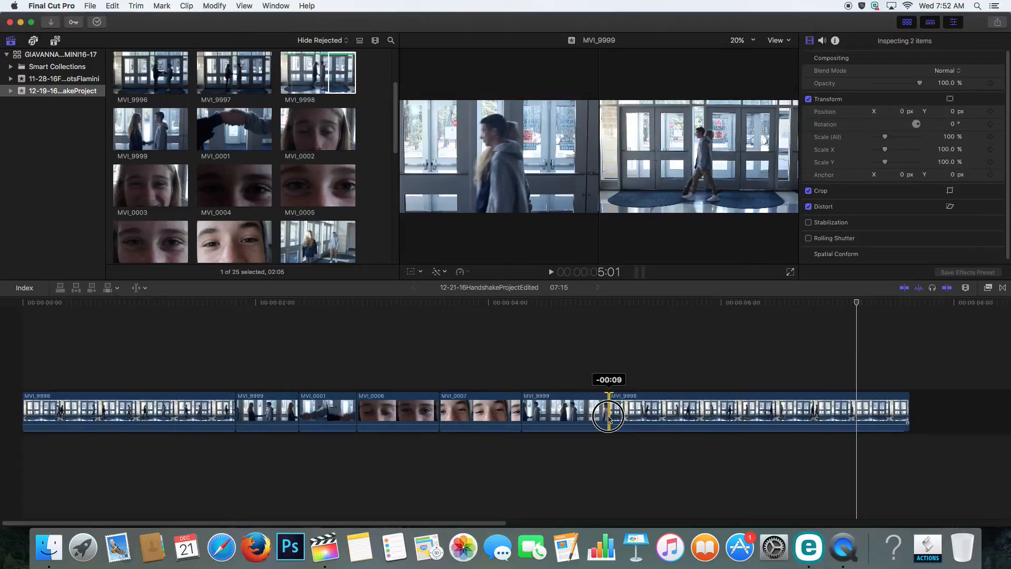
mouse_move(613, 418)
mouse_down()
mouse_move(635, 419)
mouse_move(559, 424)
mouse_move(674, 429)
mouse_move(614, 430)
mouse_up()
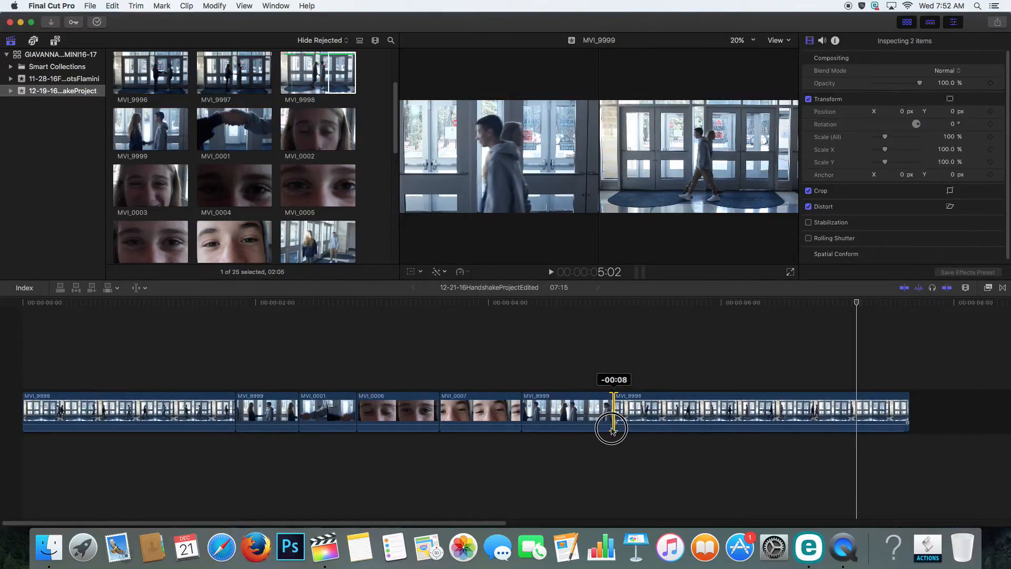
drag(613, 431, 611, 431)
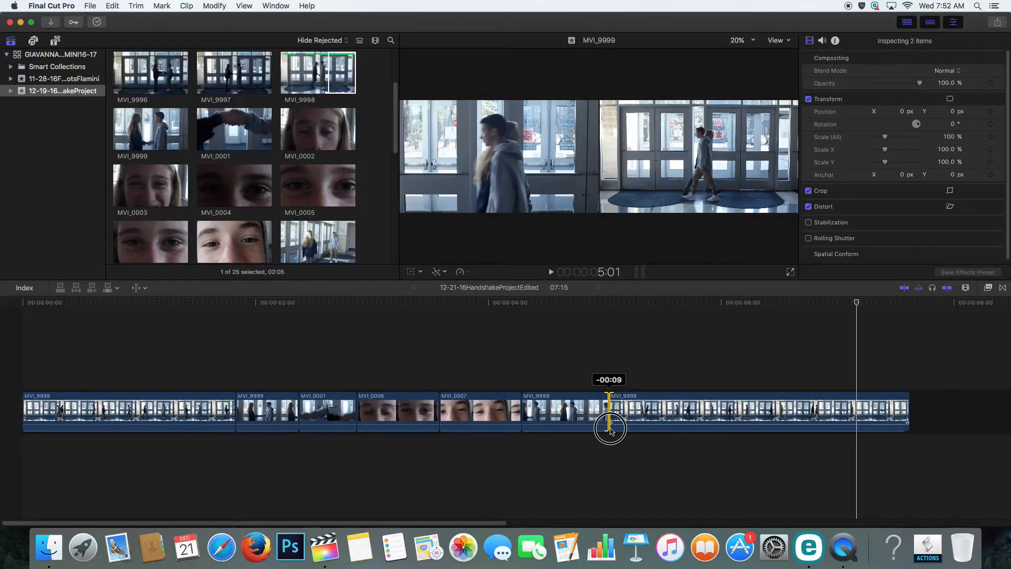
drag(610, 429, 610, 430)
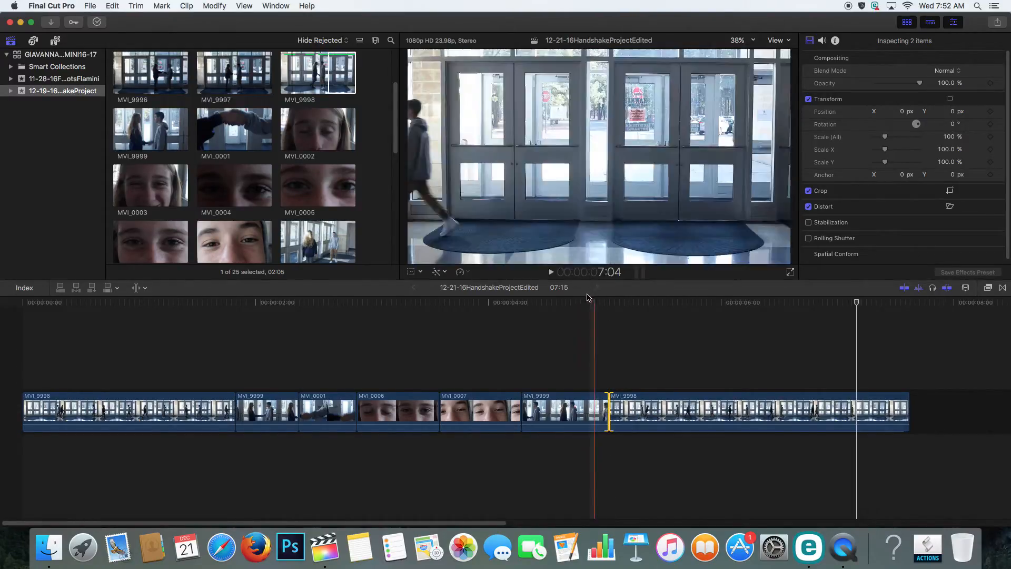
click(574, 307)
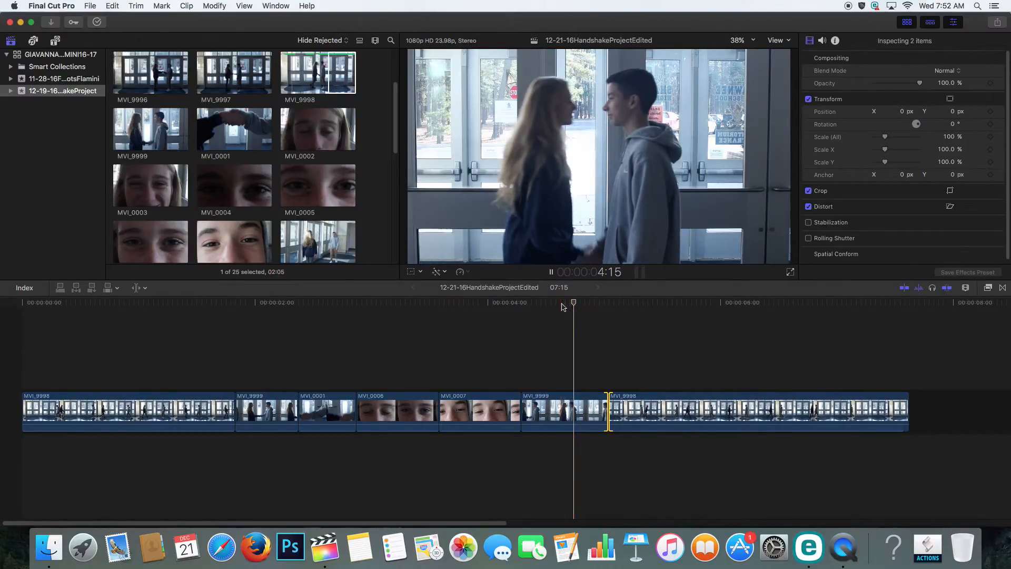
key(space)
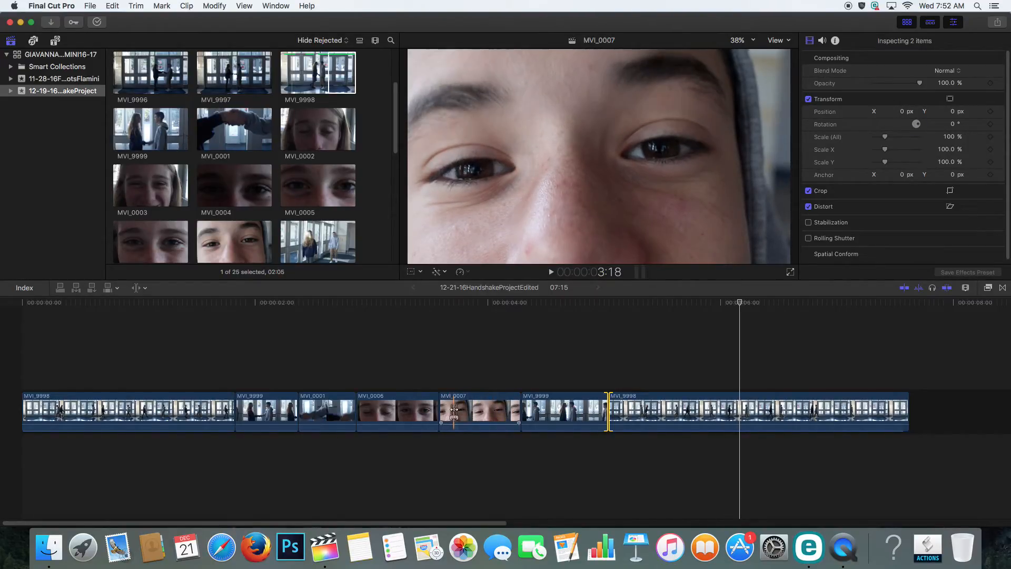
- Slip the content of the MVI_0007 storyline clip with the Trim tool, and play the edit from the start
drag(489, 410, 526, 414)
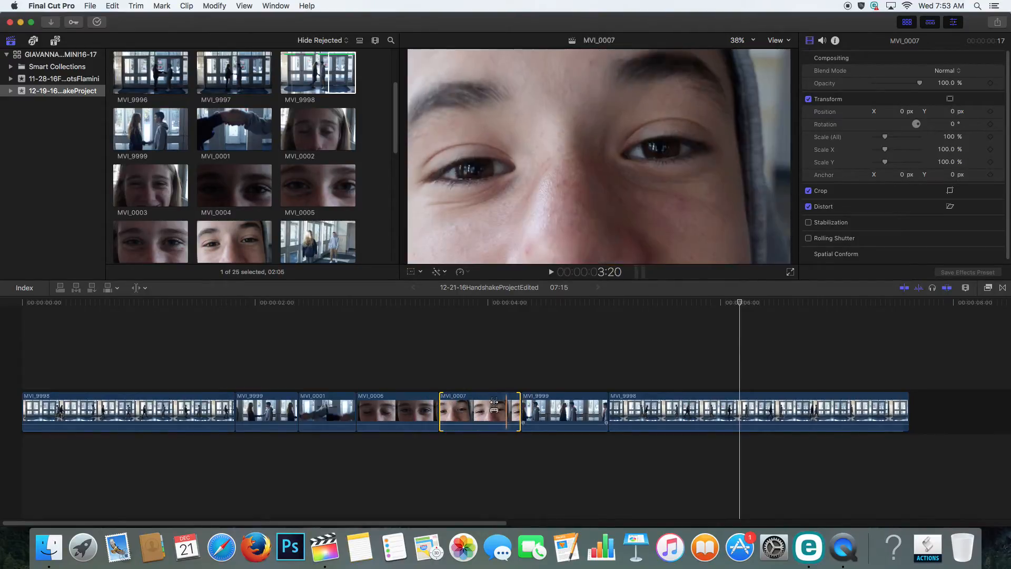
key(Home)
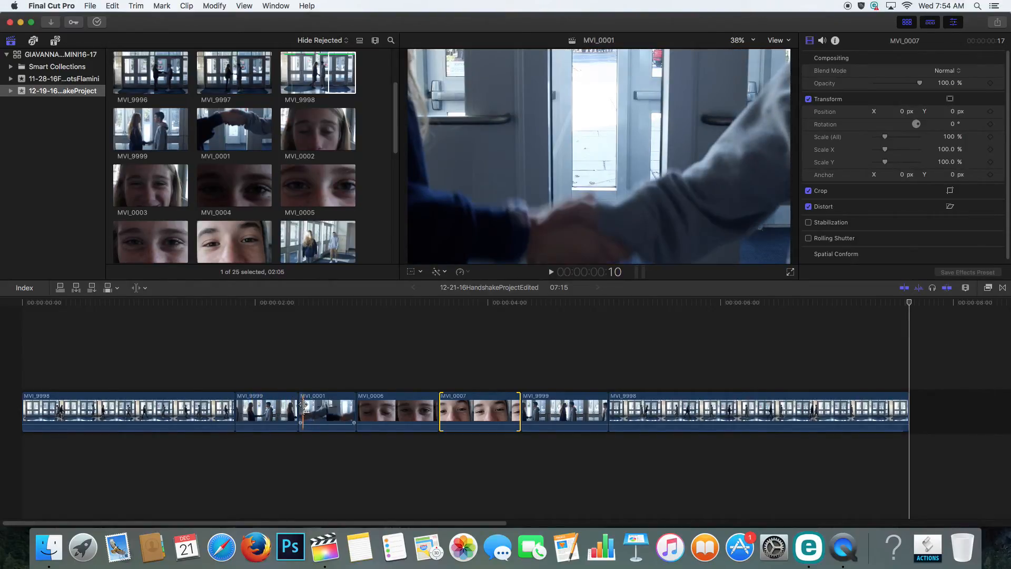
- Look through the event's source clips, and play the assembled handshake edit again from the start
click(395, 177)
drag(395, 138, 391, 215)
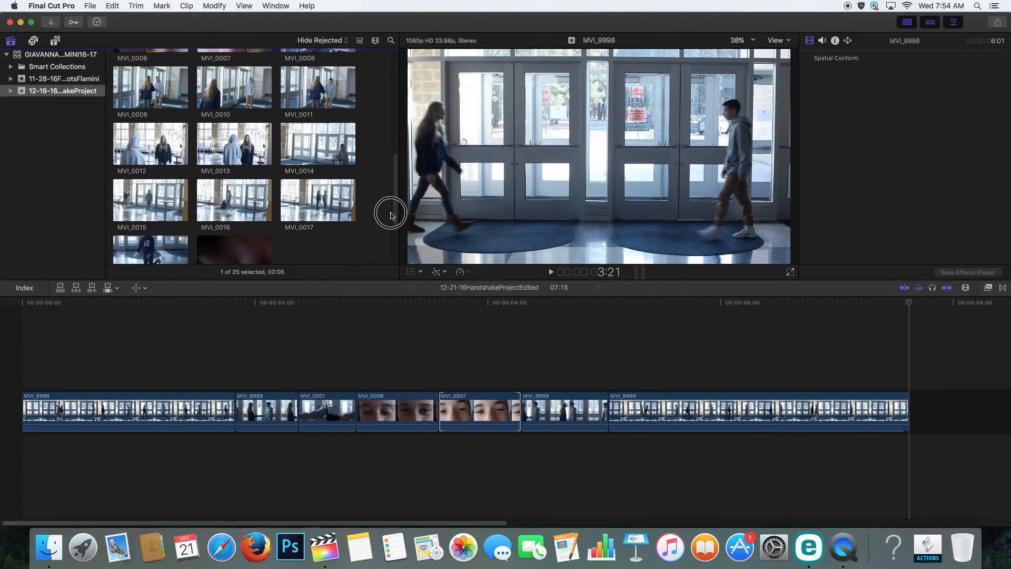
drag(391, 214, 397, 102)
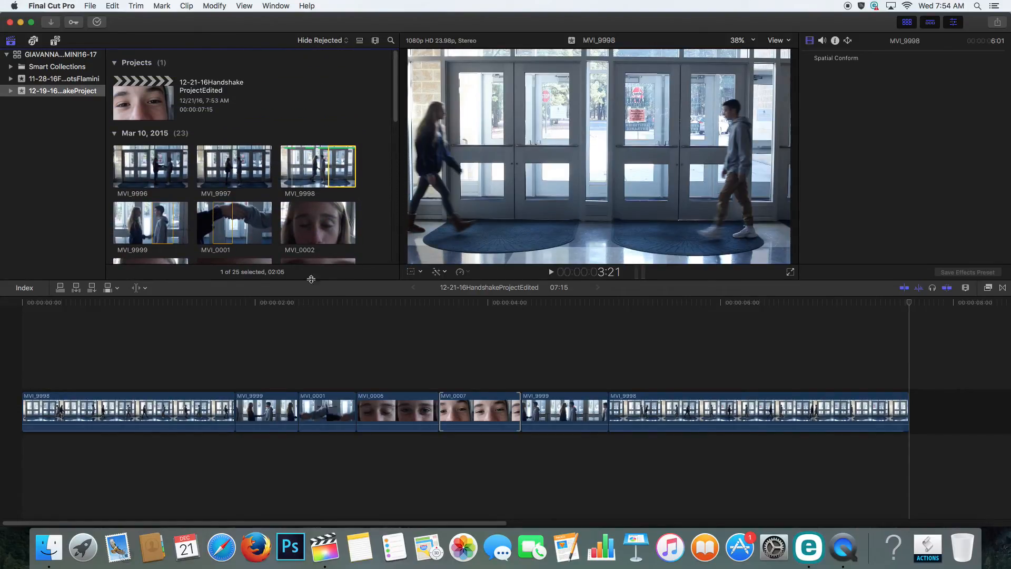
click(480, 411)
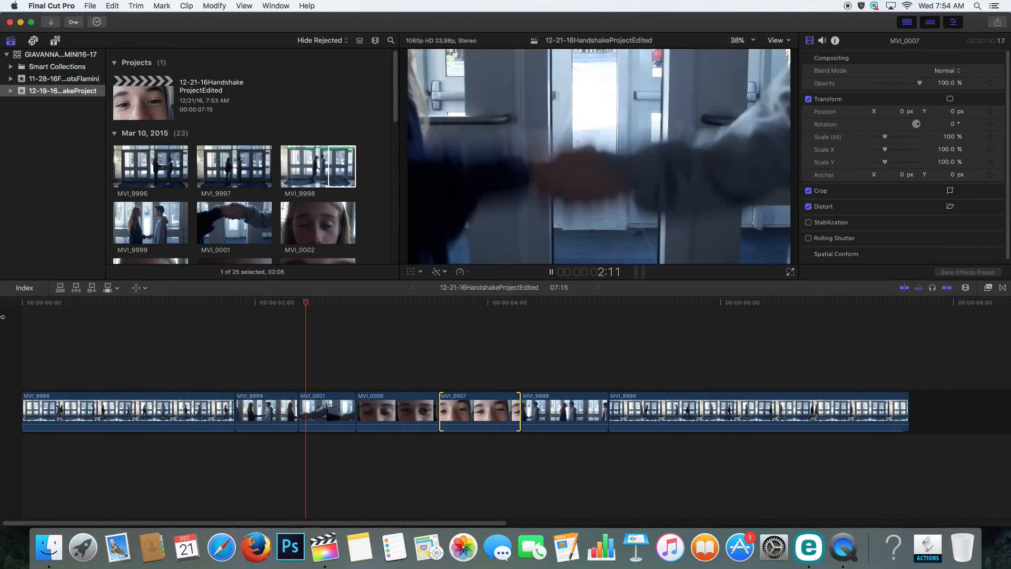
key(space)
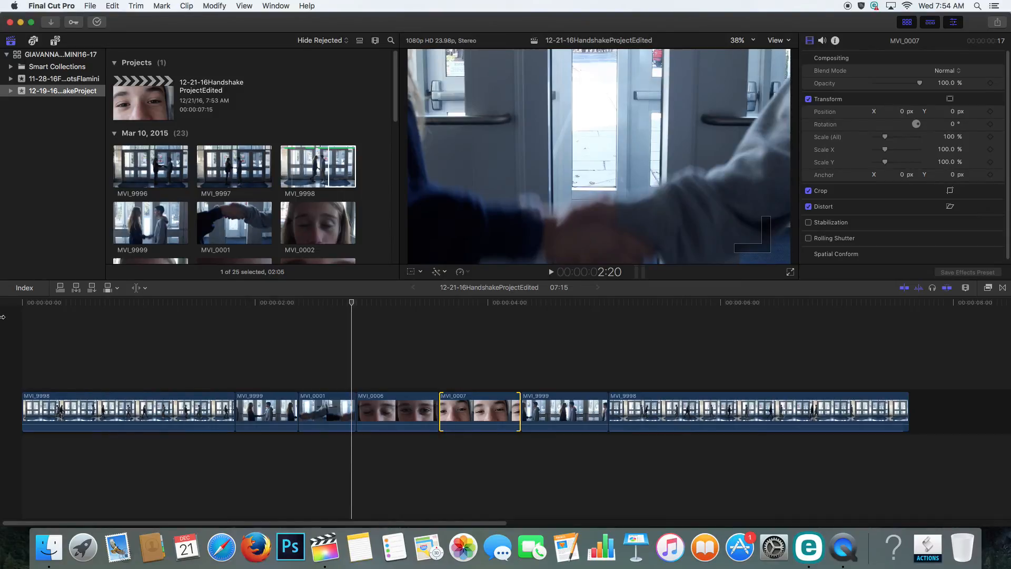
key(space)
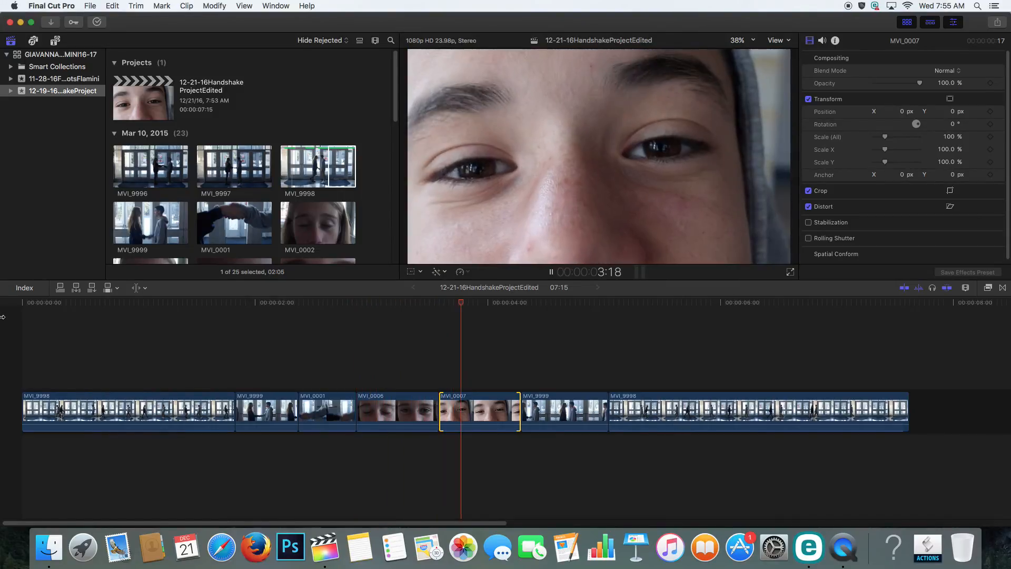